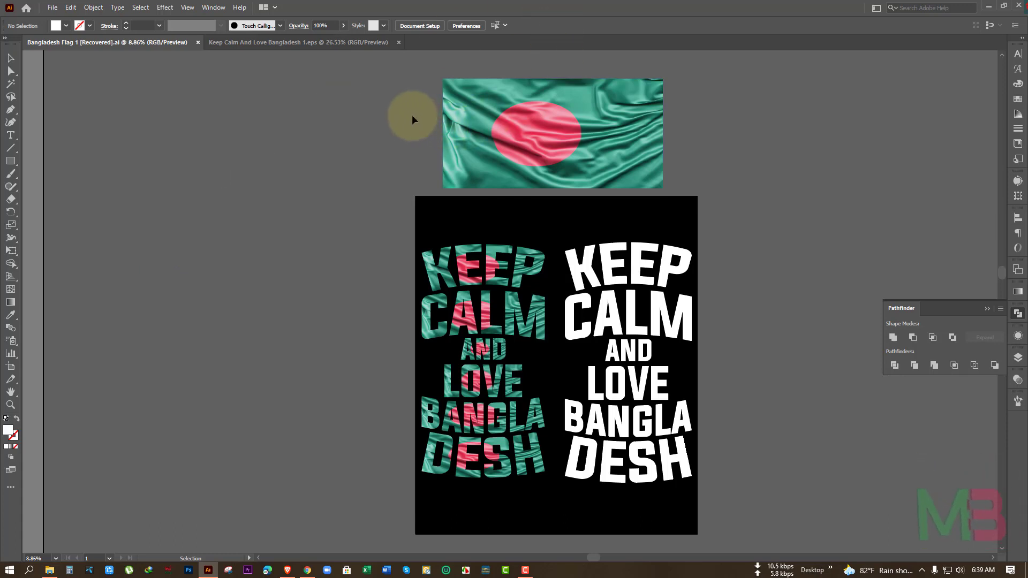
# Select the flag photo and the white KEEP CALM text, and nudge the flag-textured text
pyautogui.moveTo(489, 137); pyautogui.dragTo(489, 137)
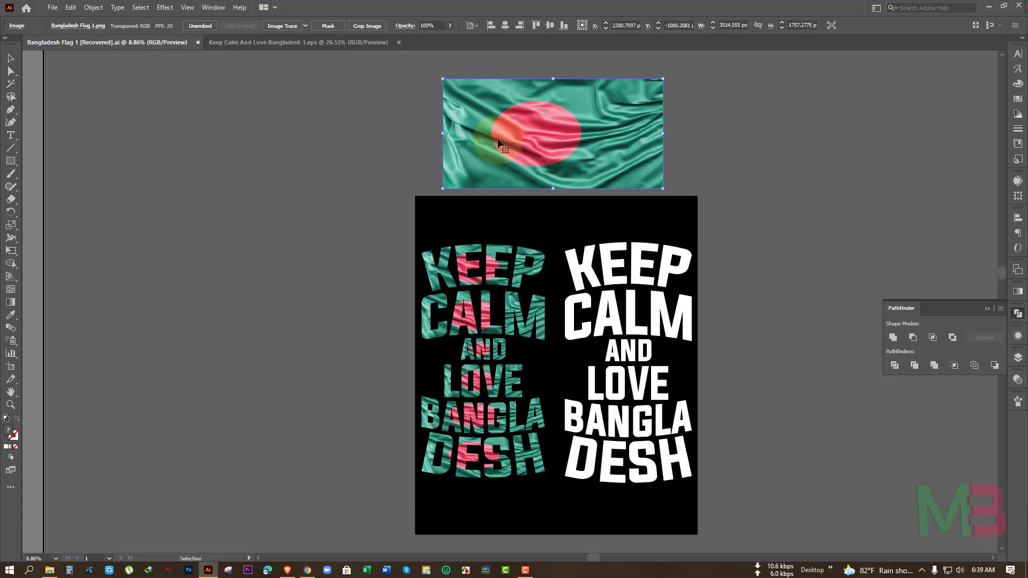
pyautogui.click(734, 127)
pyautogui.click(661, 463)
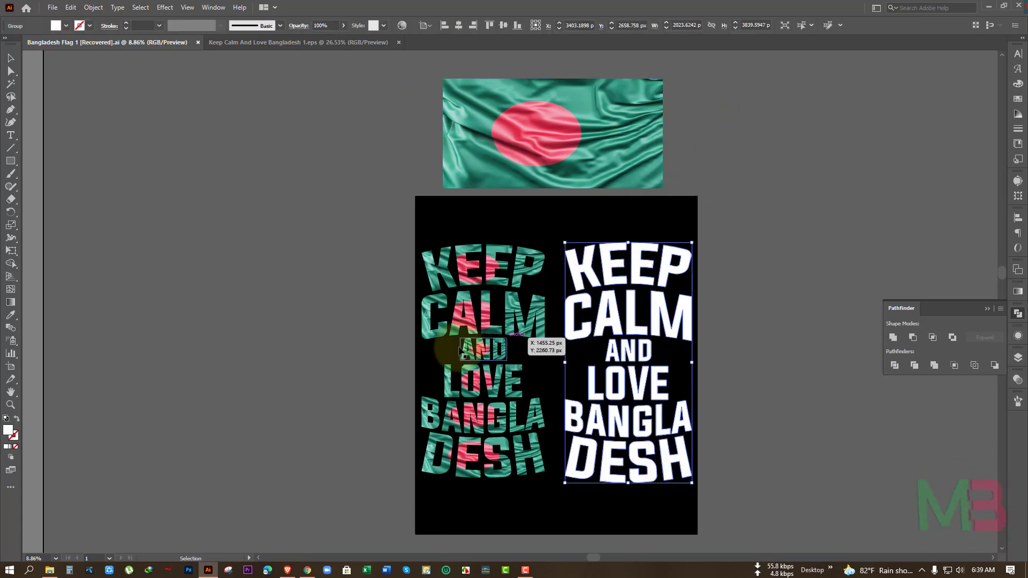
pyautogui.moveTo(494, 281)
pyautogui.mouseDown()
pyautogui.moveTo(393, 281)
pyautogui.moveTo(501, 291)
pyautogui.mouseUp()
# Check the t-shirt design document and the flag photo's freepik source page in the browser
pyautogui.click(310, 44)
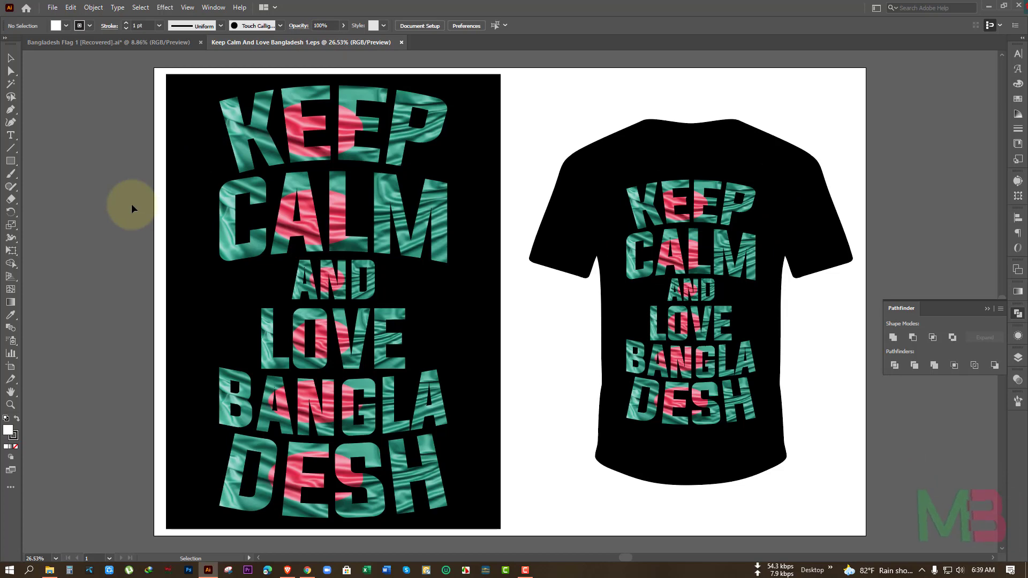
pyautogui.click(123, 43)
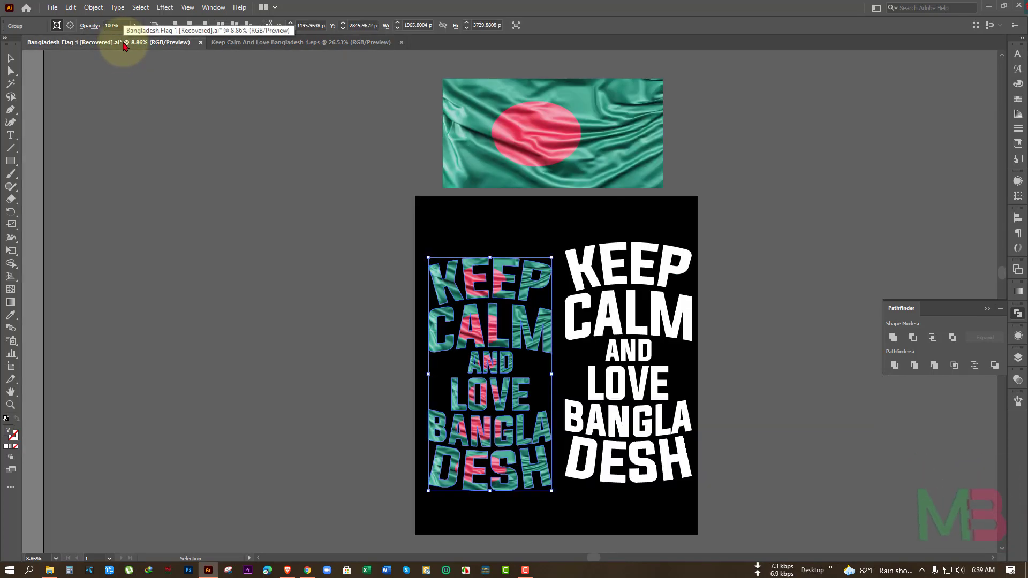
pyautogui.click(497, 146)
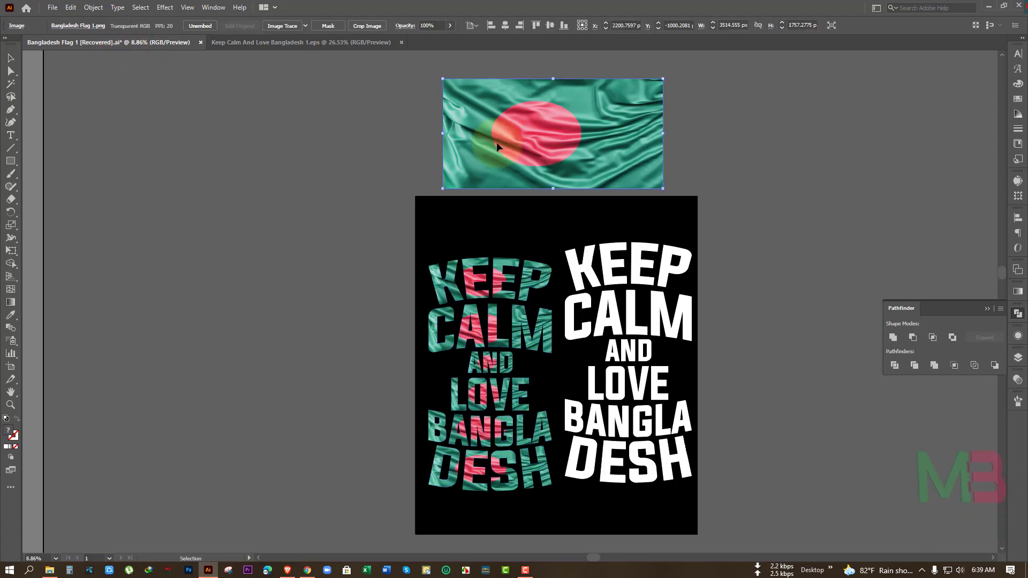
pyautogui.click(307, 570)
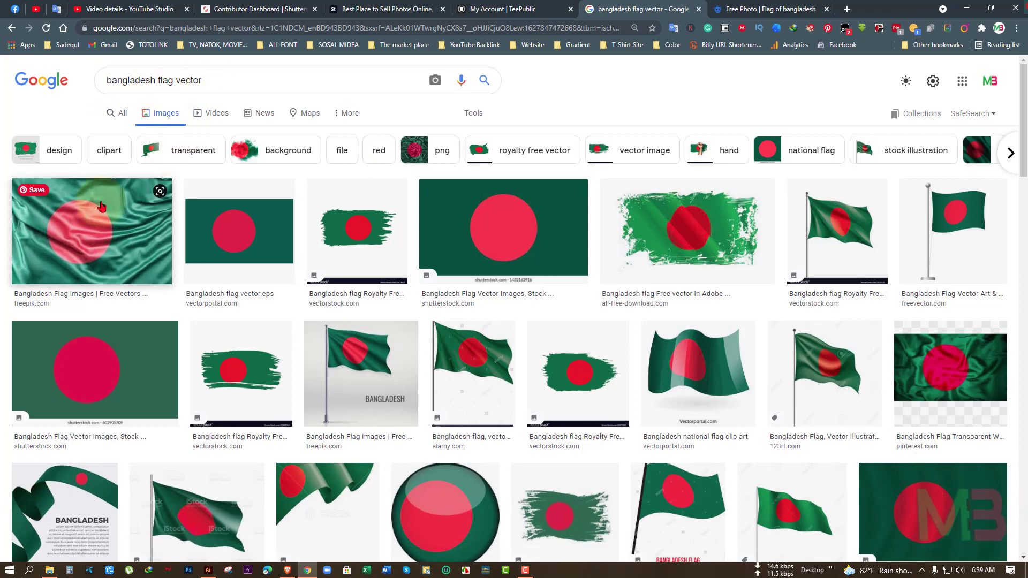
pyautogui.click(760, 9)
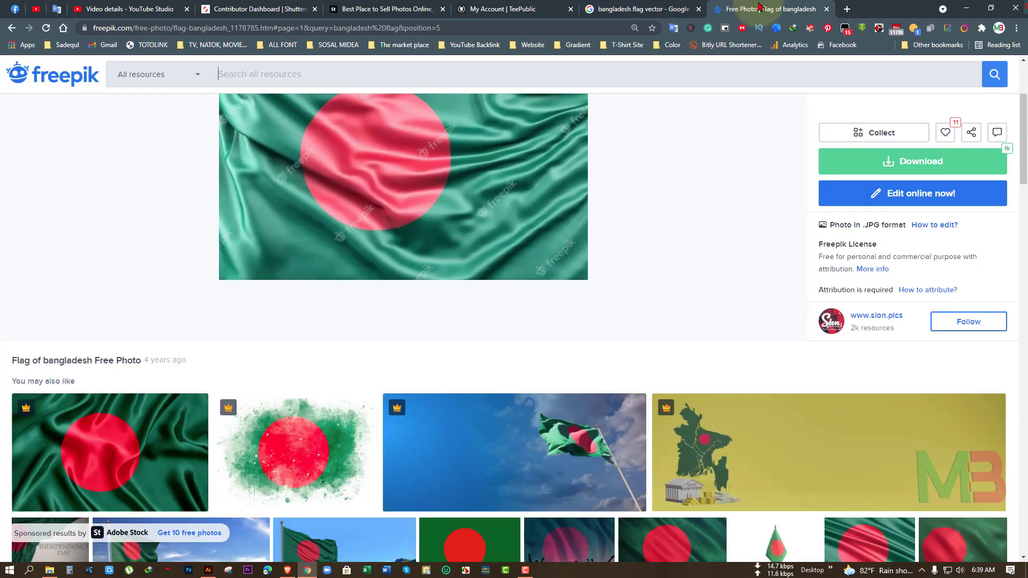
pyautogui.scroll(2, 498, 252)
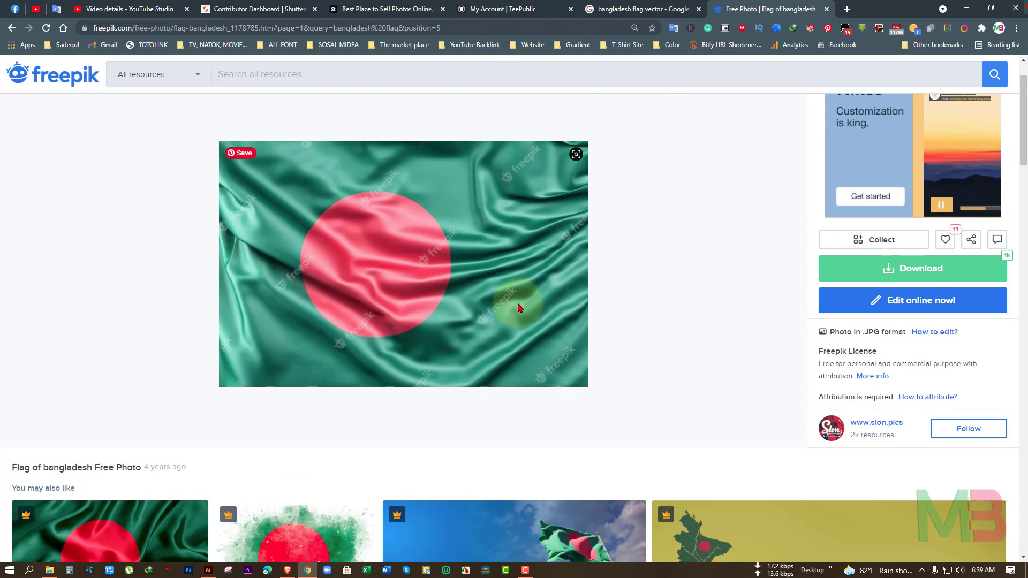
pyautogui.click(208, 569)
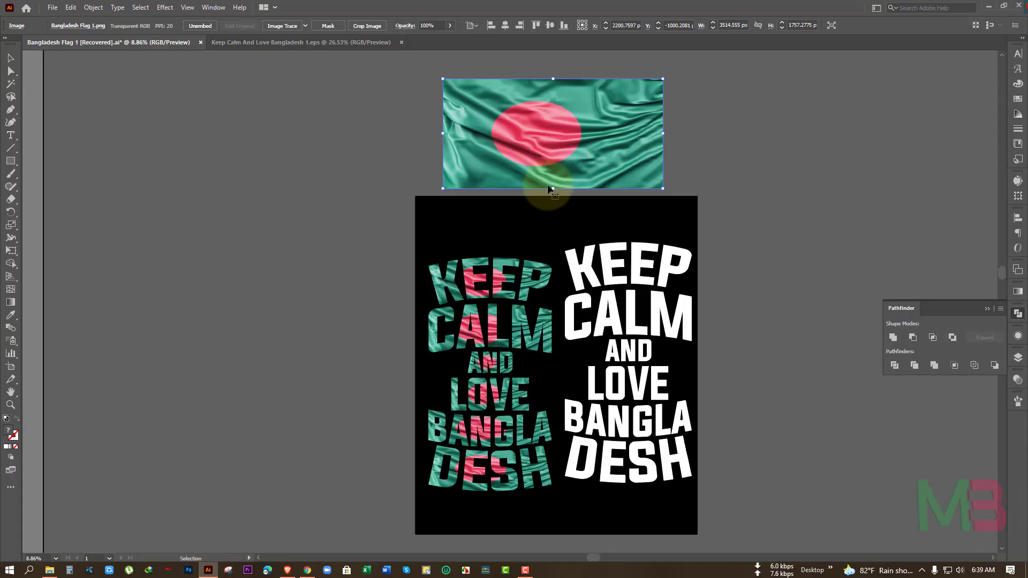
# Alt-drag a copy of the white text left of the artboard, ungroup it, and reselect it
pyautogui.click(607, 258)
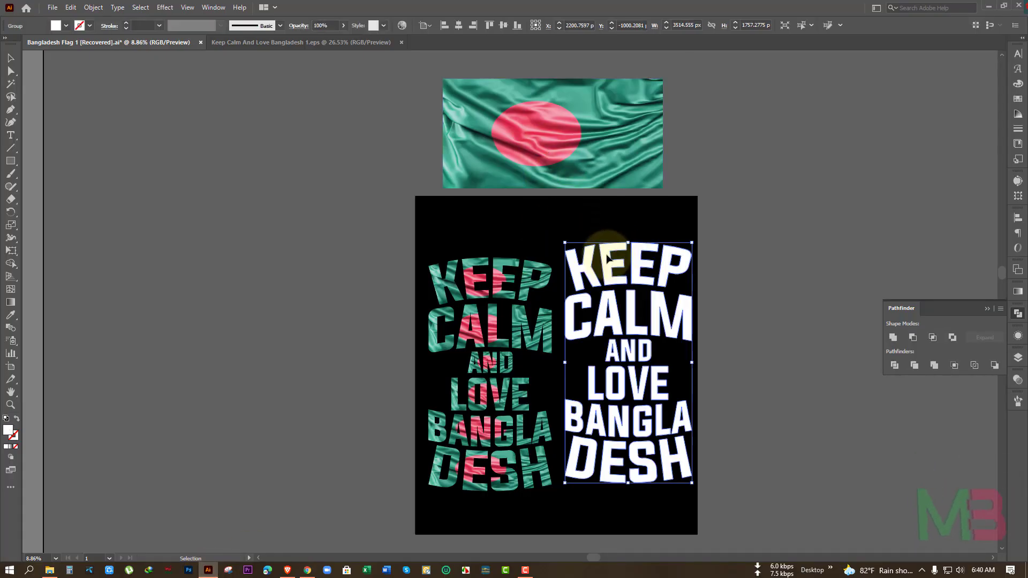
pyautogui.moveTo(607, 258); pyautogui.dragTo(299, 260)
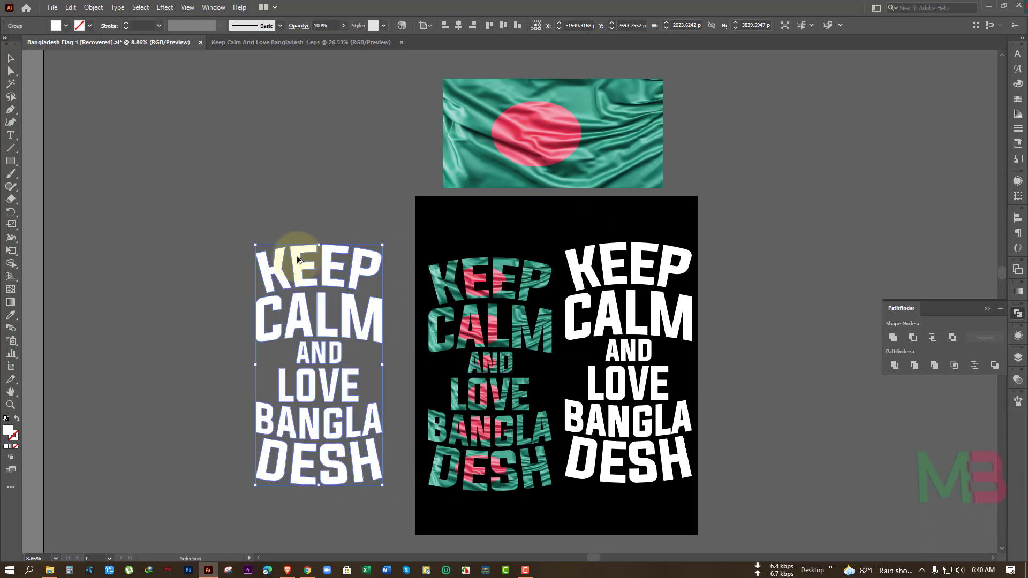
pyautogui.rightClick(298, 260)
pyautogui.click(348, 347)
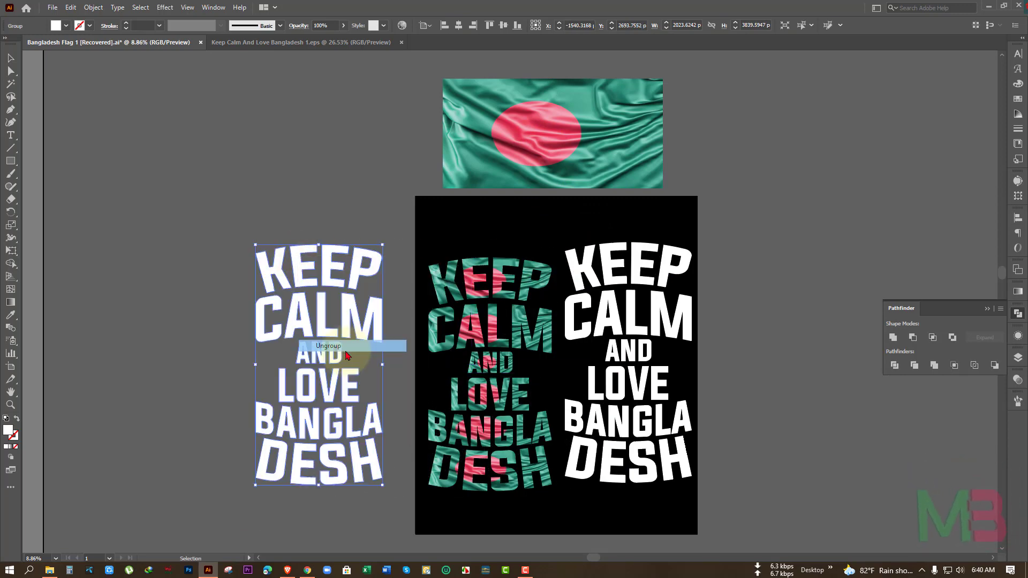
pyautogui.click(187, 302)
pyautogui.scroll(-1, 265, 353)
pyautogui.moveTo(186, 201); pyautogui.dragTo(392, 487)
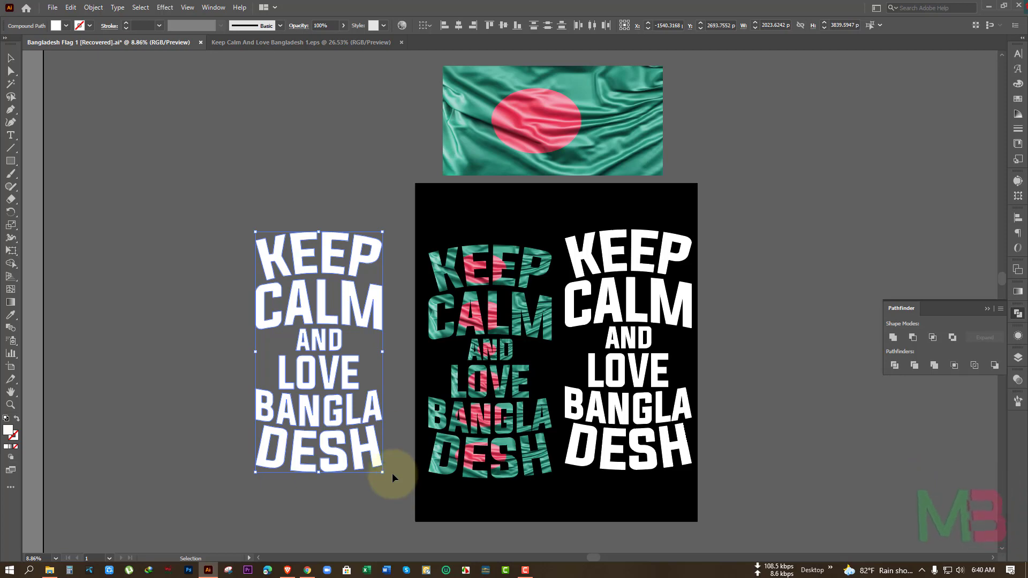
pyautogui.click(205, 239)
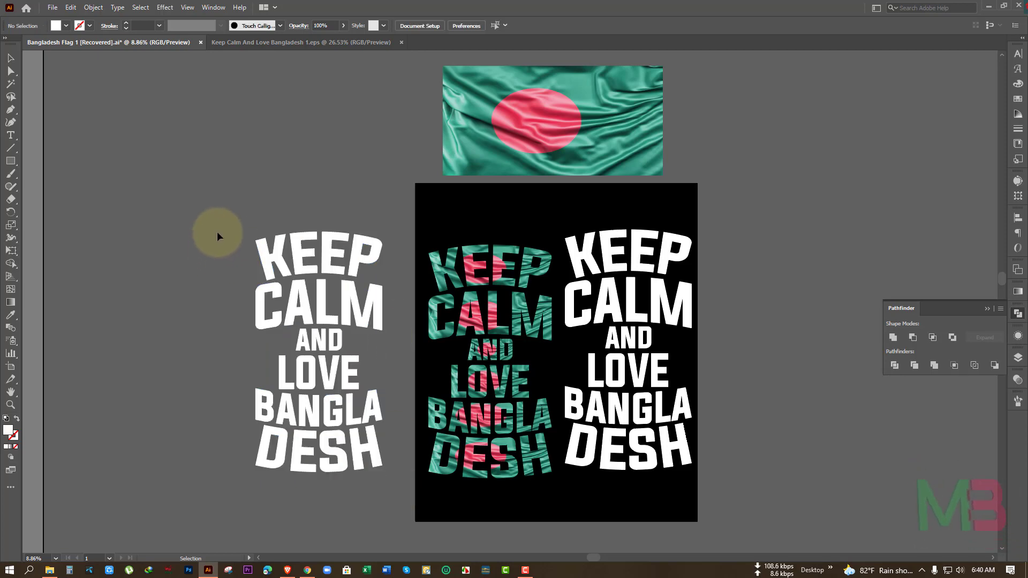
pyautogui.moveTo(217, 231); pyautogui.dragTo(399, 477)
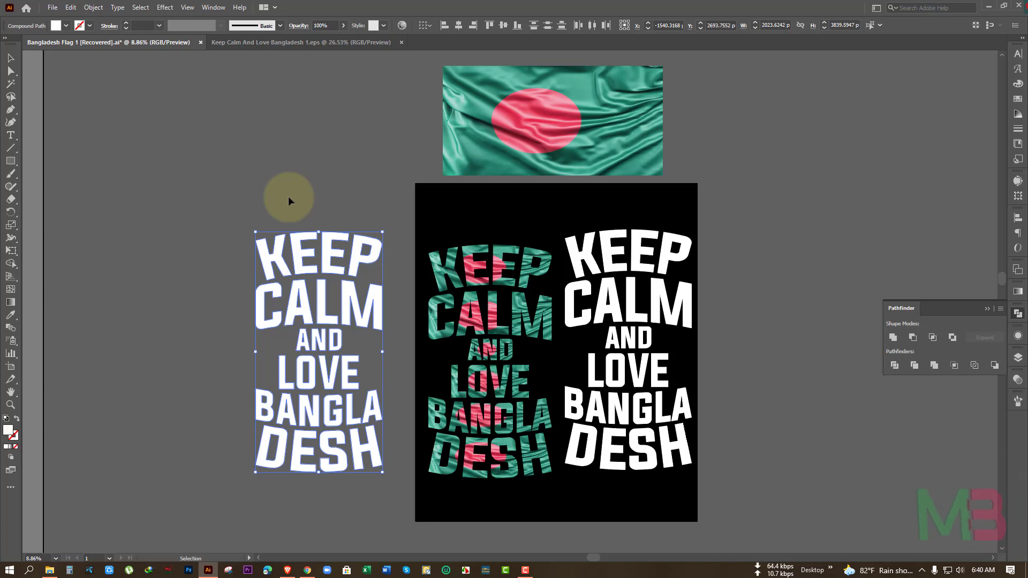
# Alt-drag a copy of the flag photo onto the left text and shrink it over KEEP
pyautogui.click(524, 133)
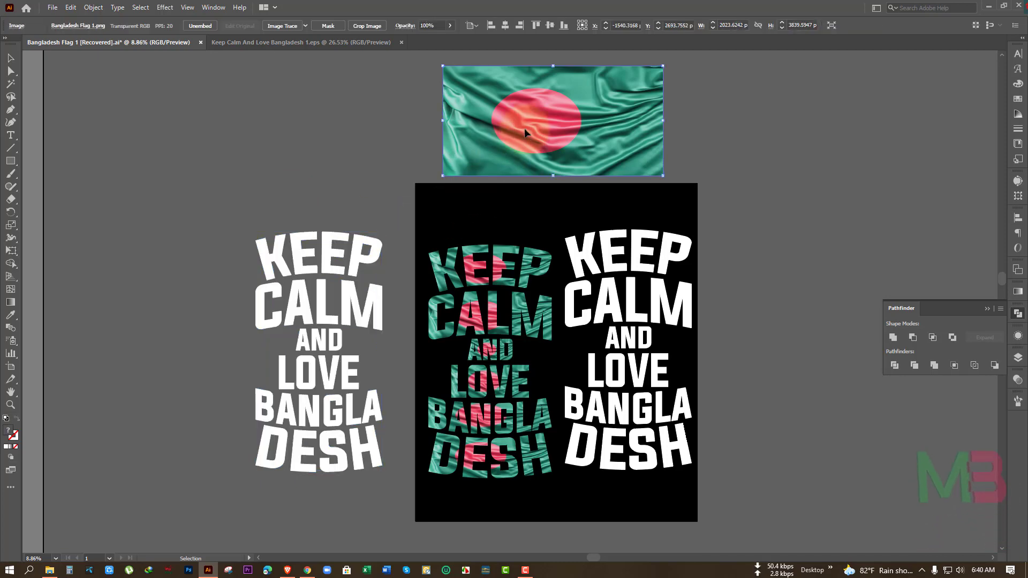
pyautogui.moveTo(525, 133); pyautogui.dragTo(270, 251)
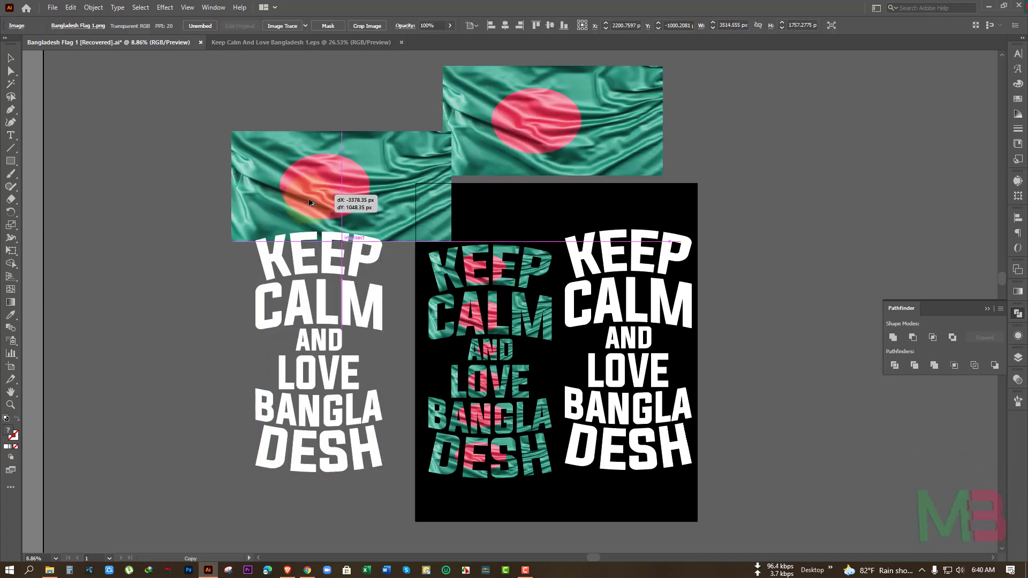
pyautogui.moveTo(366, 302)
pyautogui.mouseDown()
pyautogui.moveTo(499, 306)
pyautogui.moveTo(575, 274)
pyautogui.mouseUp()
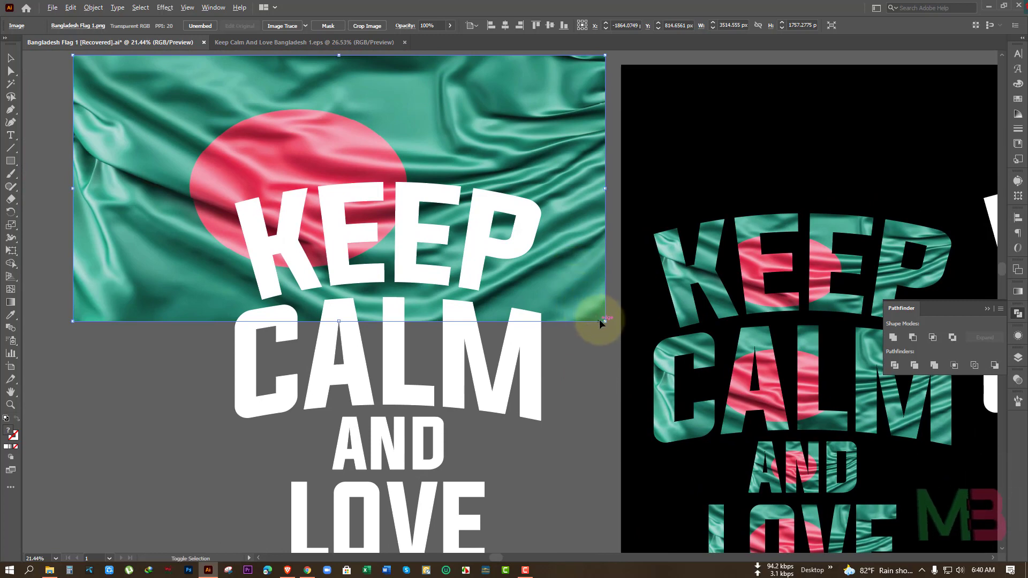
pyautogui.moveTo(602, 319); pyautogui.dragTo(501, 270)
pyautogui.moveTo(464, 146); pyautogui.dragTo(500, 176)
# Centre the flag on KEEP as key object and trim its top and side edges to fit
pyautogui.keyDown('shift'); pyautogui.click(428, 187); pyautogui.keyUp('shift')
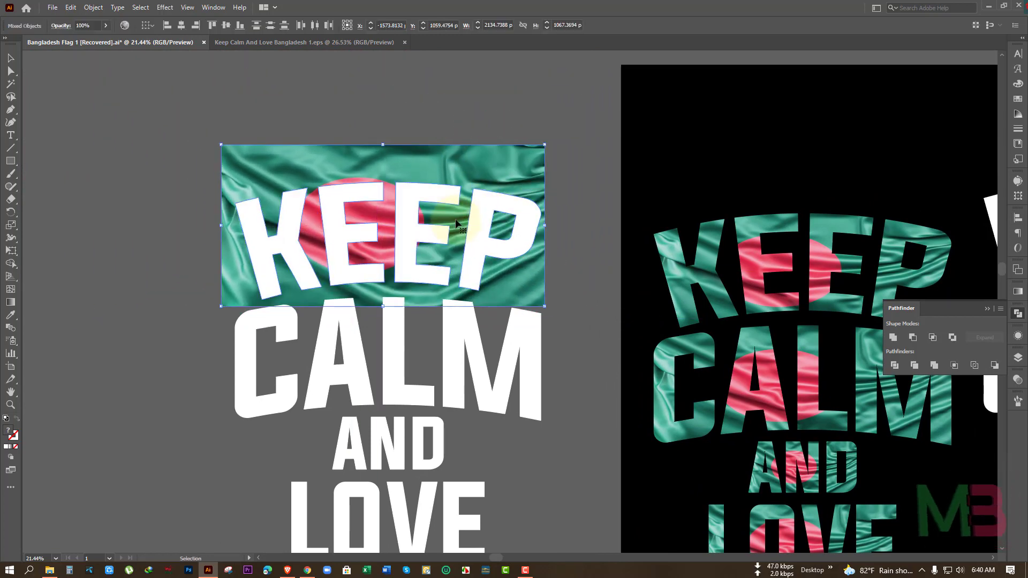
pyautogui.click(425, 198)
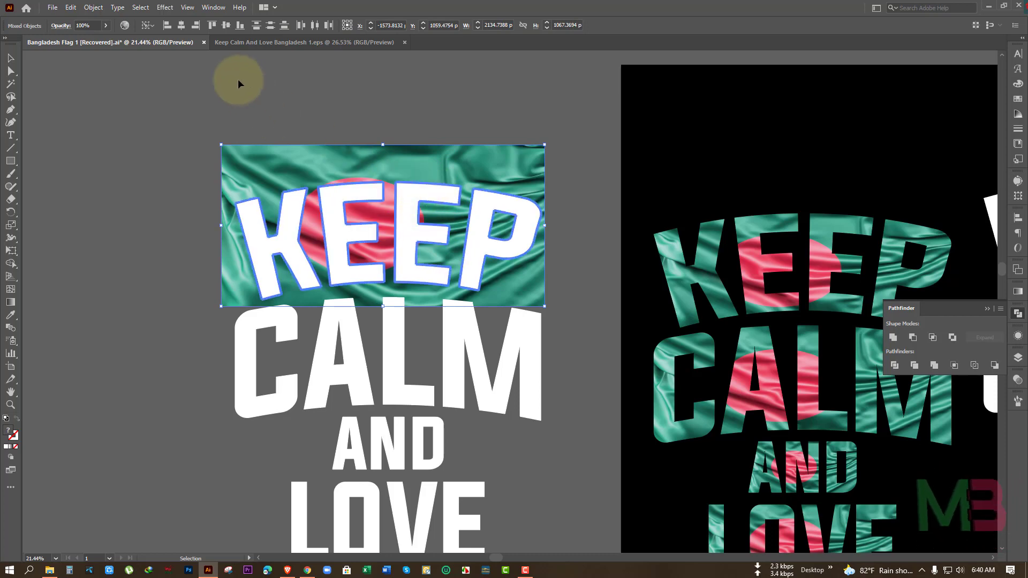
pyautogui.click(181, 25)
pyautogui.click(225, 25)
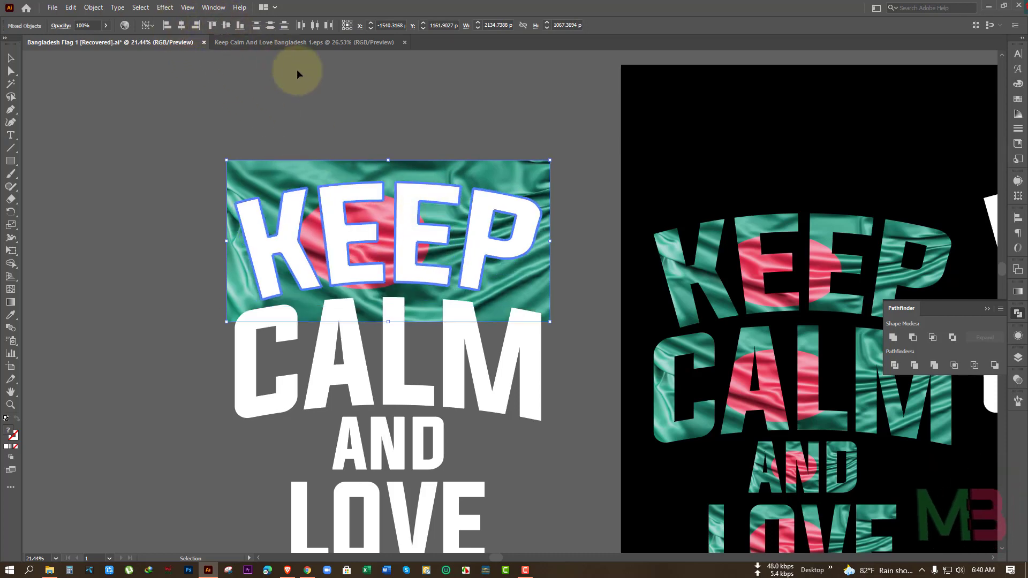
pyautogui.click(333, 85)
pyautogui.click(420, 169)
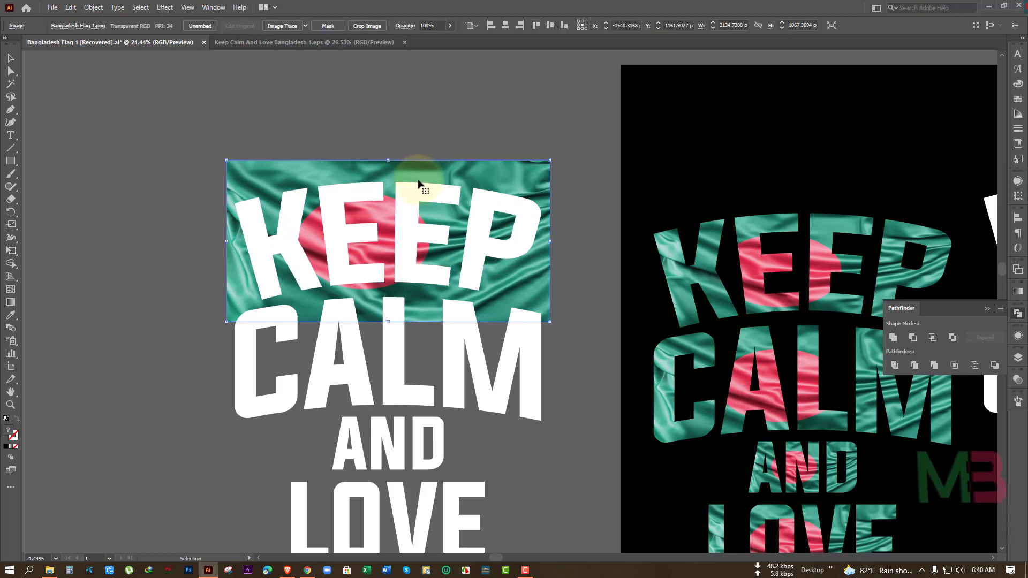
pyautogui.moveTo(388, 160); pyautogui.dragTo(388, 178)
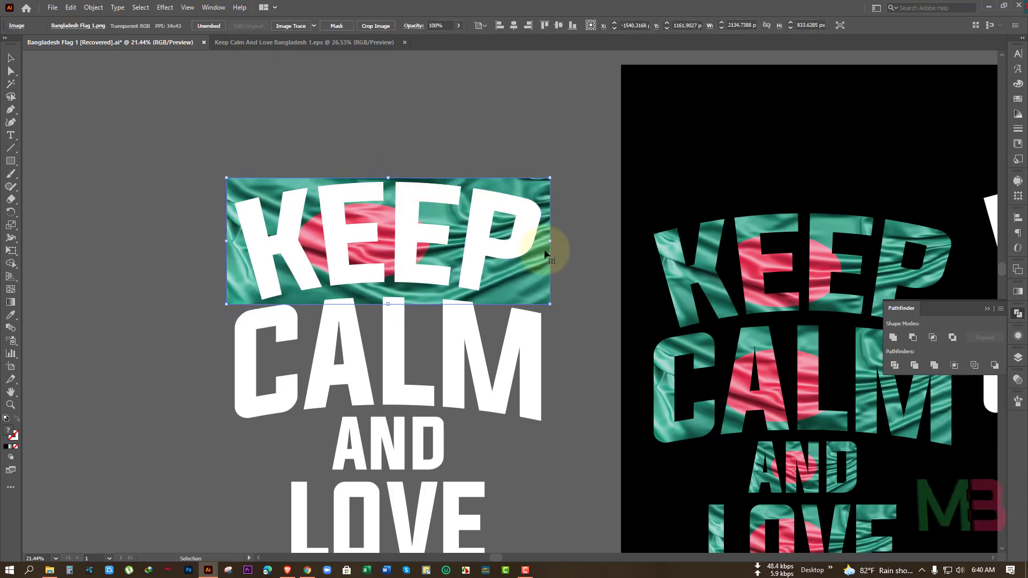
pyautogui.moveTo(550, 241); pyautogui.dragTo(544, 243)
pyautogui.click(578, 240)
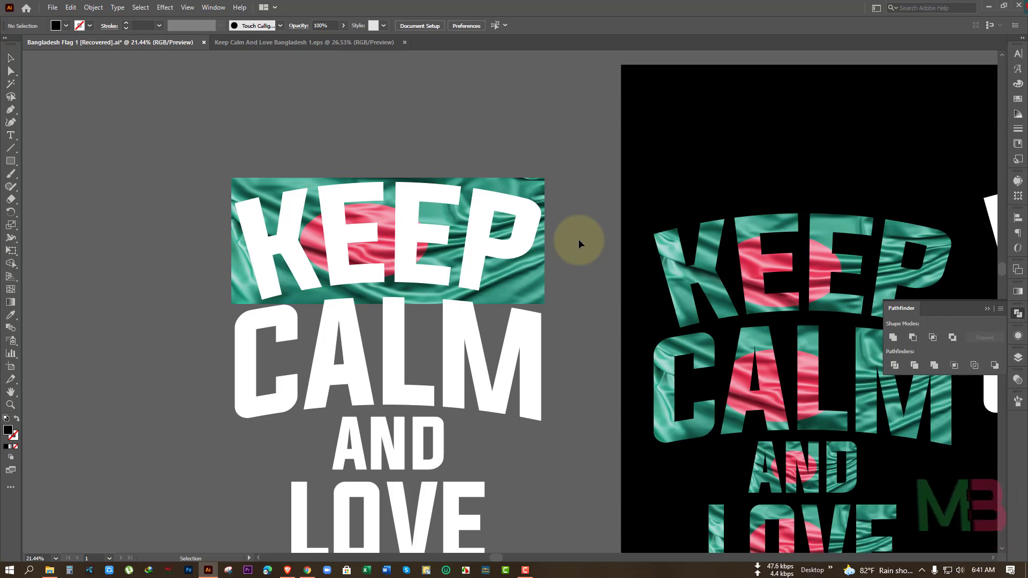
pyautogui.click(450, 195)
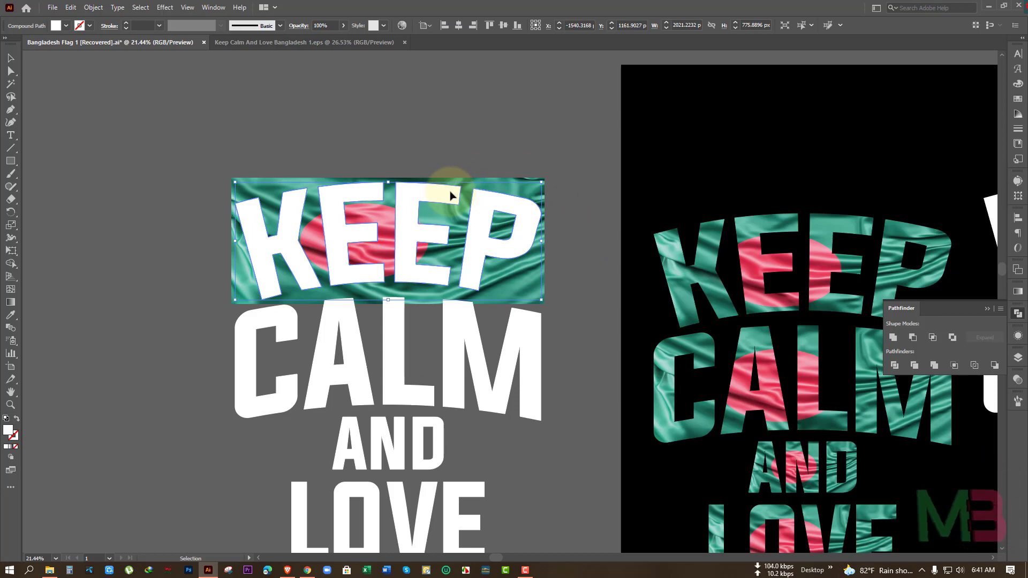
pyautogui.click(502, 115)
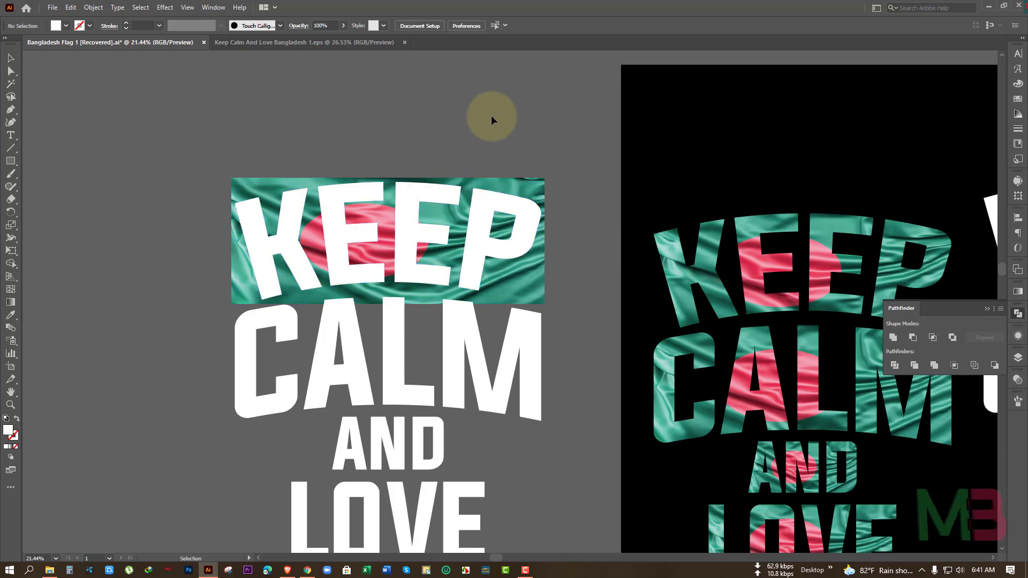
pyautogui.click(427, 195)
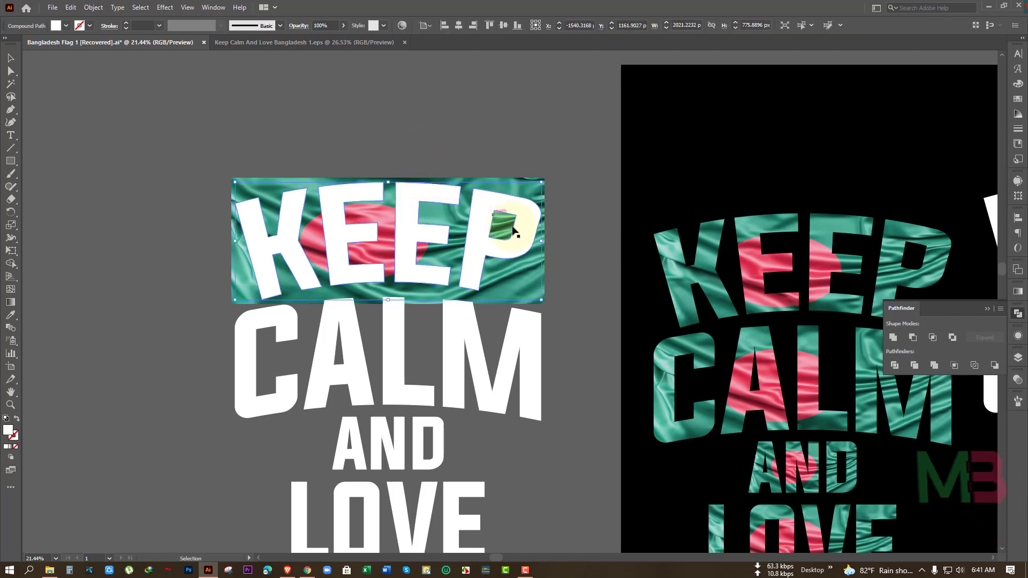
pyautogui.moveTo(560, 326); pyautogui.dragTo(444, 303)
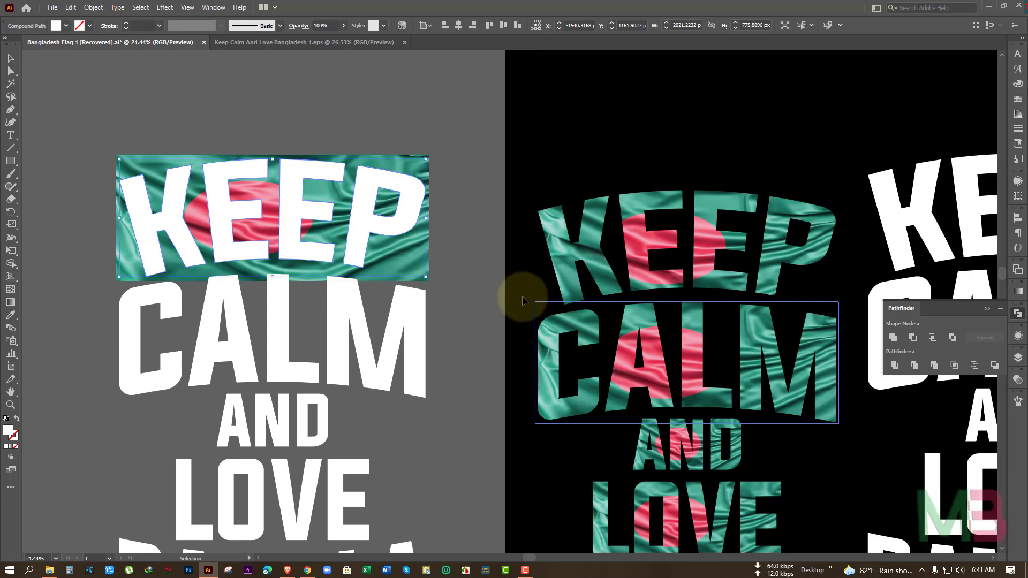
pyautogui.click(594, 230)
pyautogui.click(337, 166)
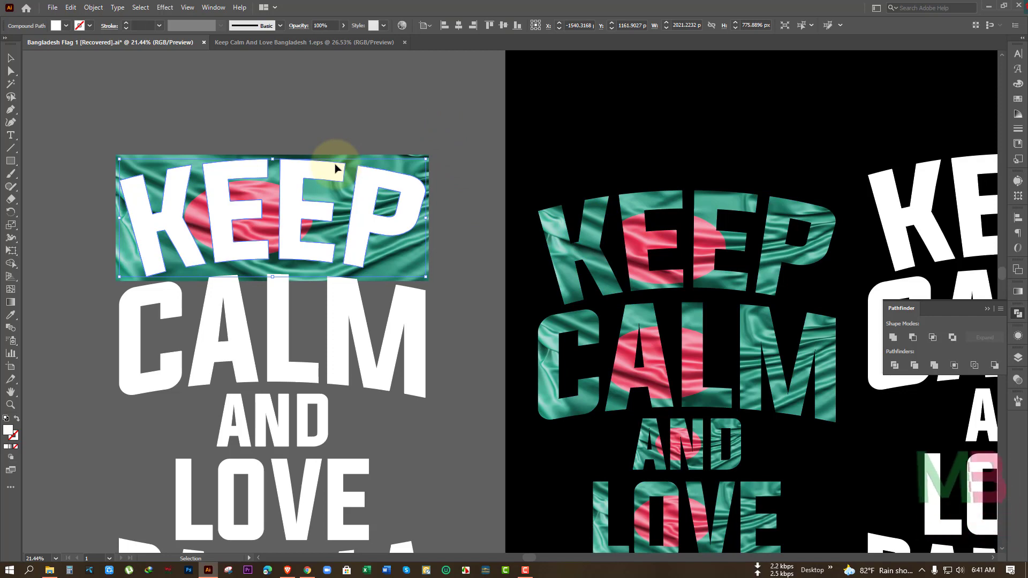
pyautogui.click(448, 125)
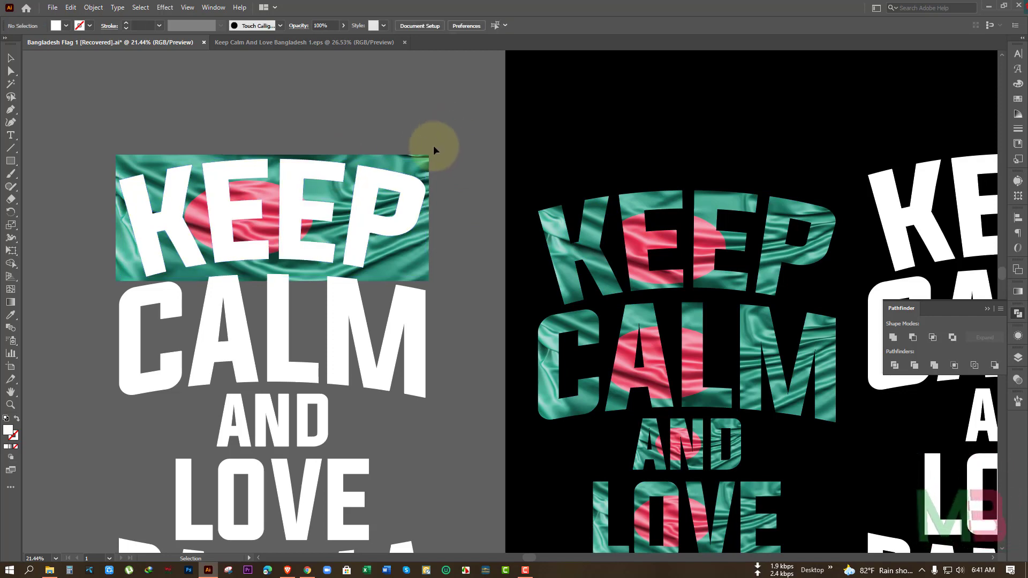
pyautogui.click(423, 159)
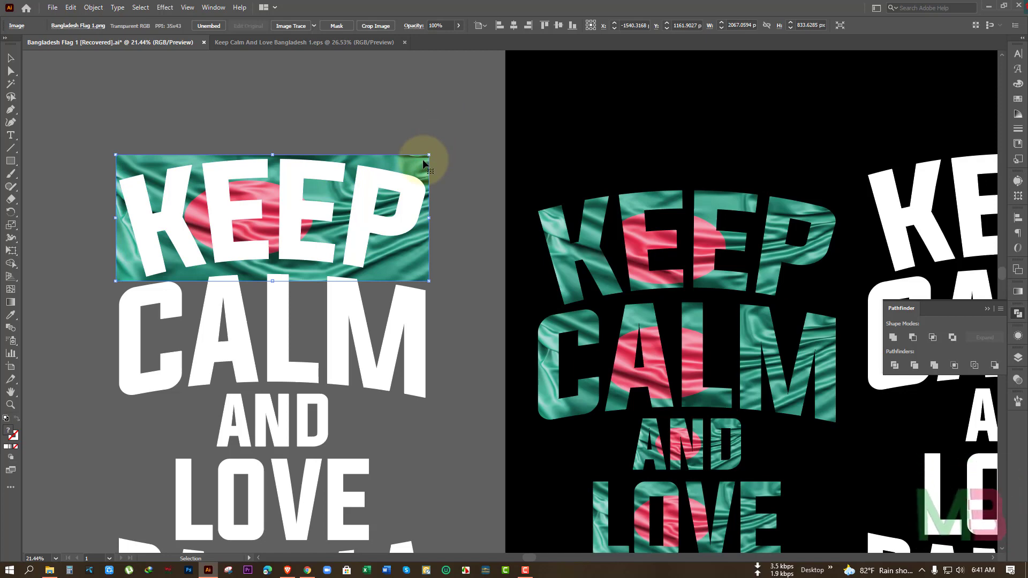
pyautogui.click(377, 108)
pyautogui.moveTo(326, 114); pyautogui.dragTo(414, 137)
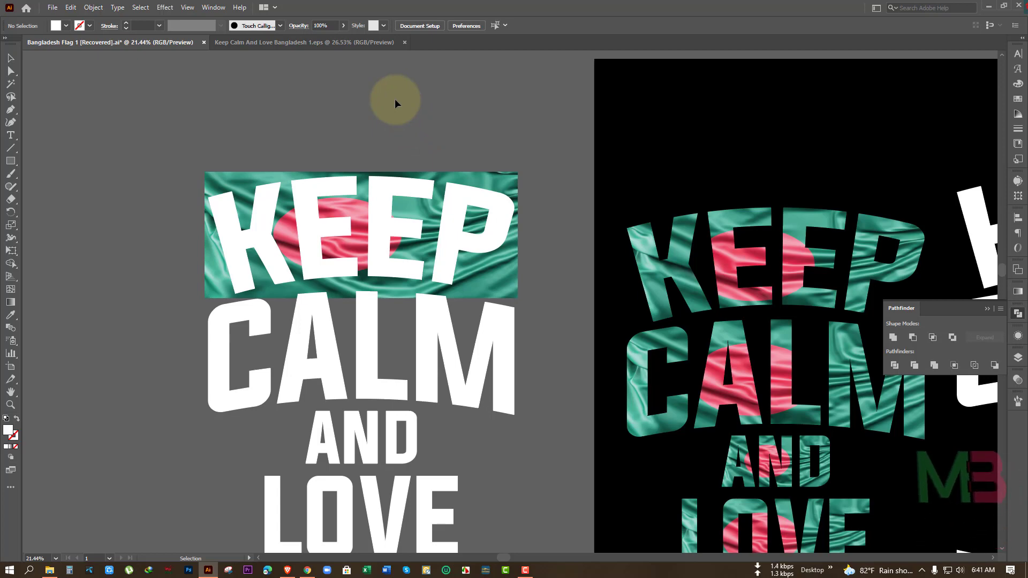
pyautogui.click(316, 190)
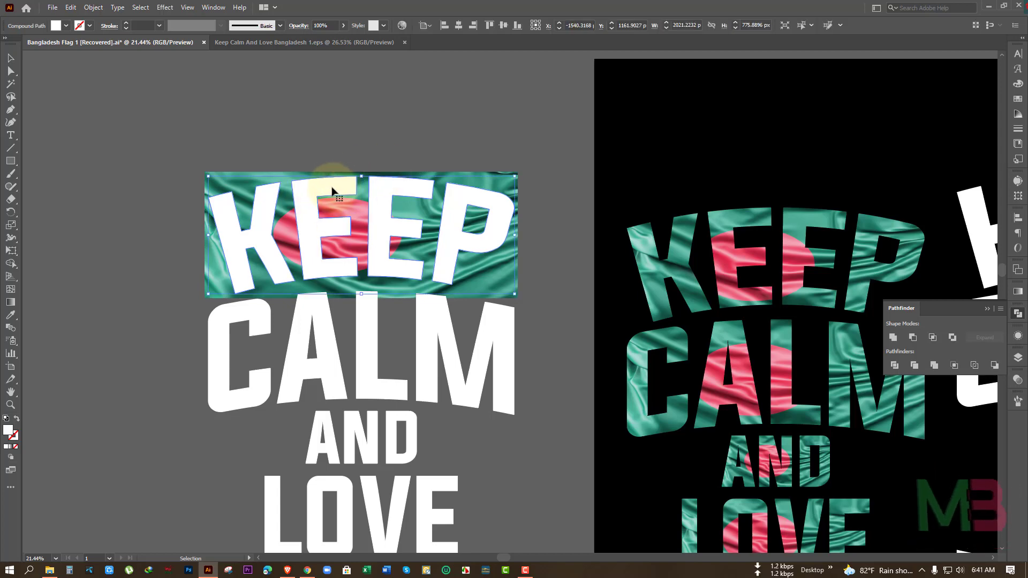
pyautogui.click(316, 115)
pyautogui.click(325, 194)
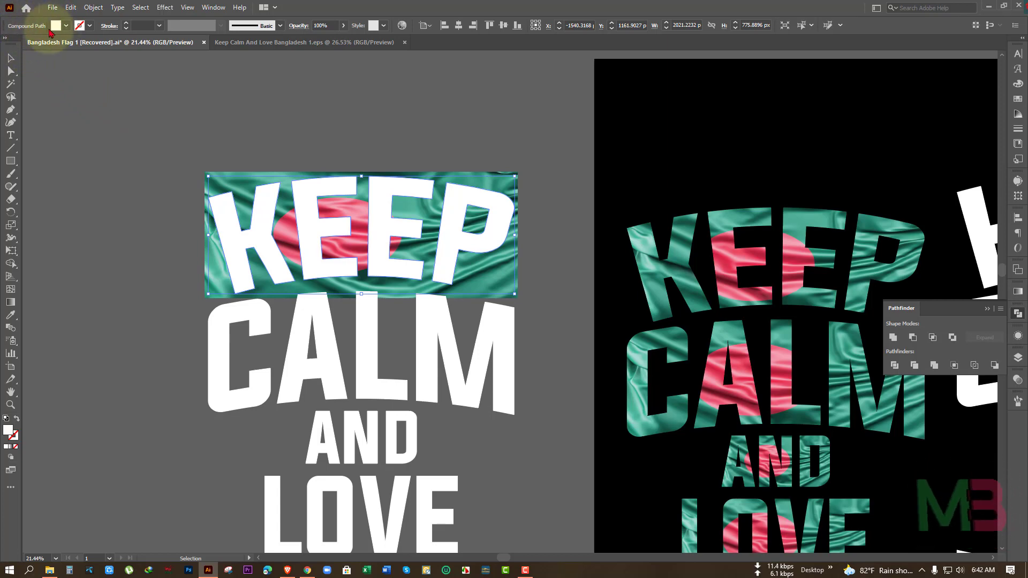
pyautogui.click(892, 337)
pyautogui.click(466, 114)
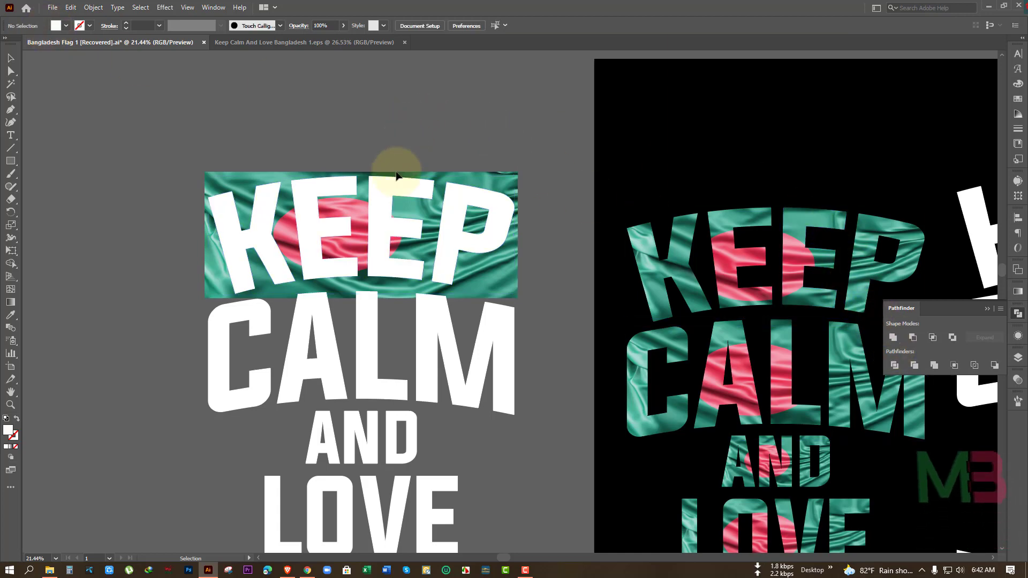
pyautogui.click(389, 192)
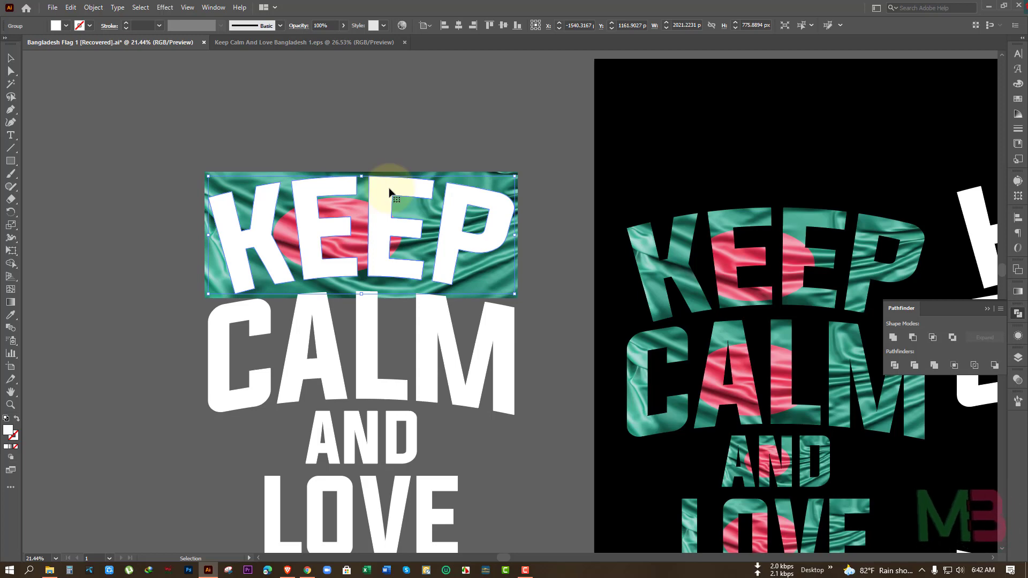
pyautogui.click(390, 161)
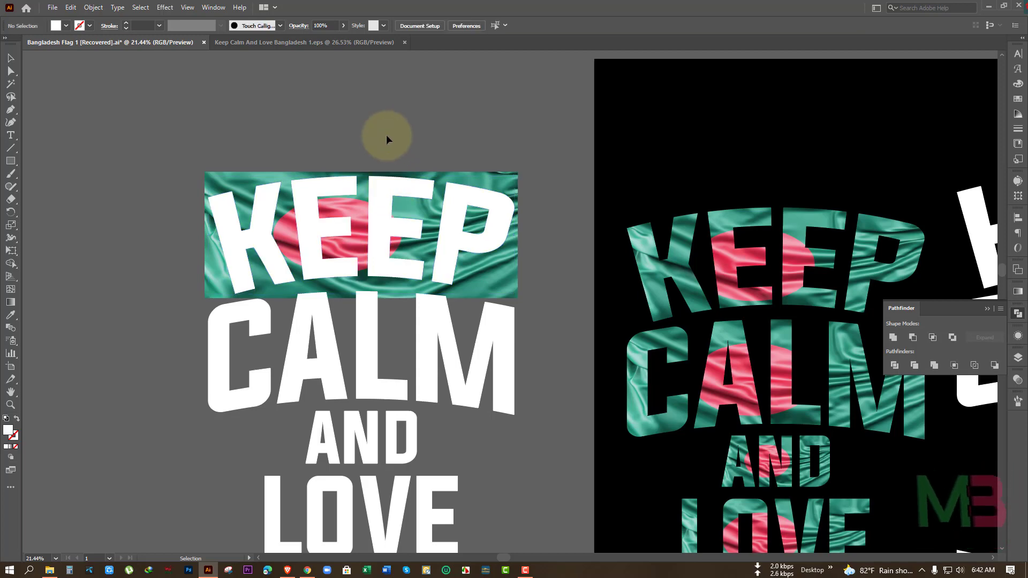
pyautogui.click(383, 199)
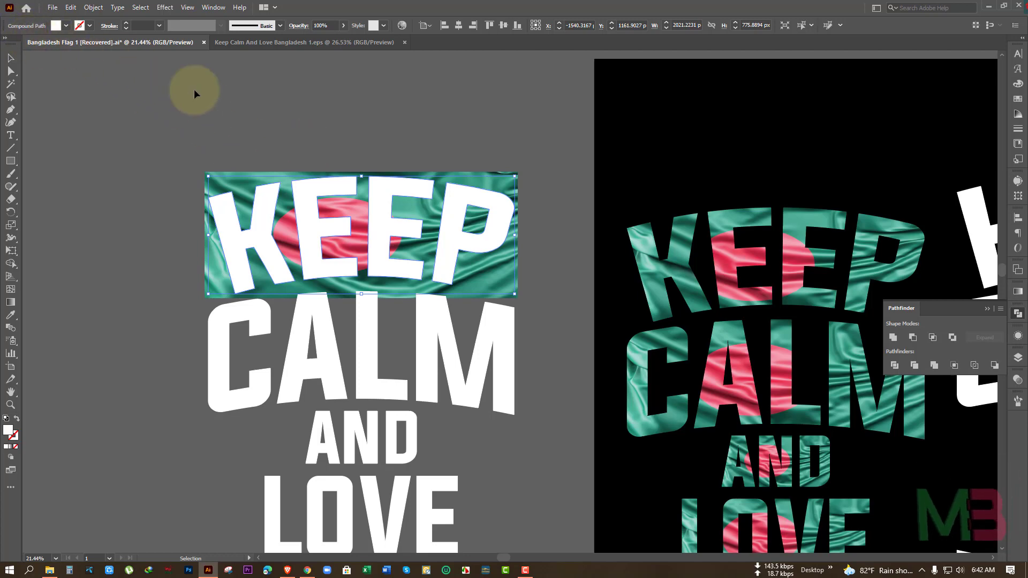
pyautogui.click(238, 108)
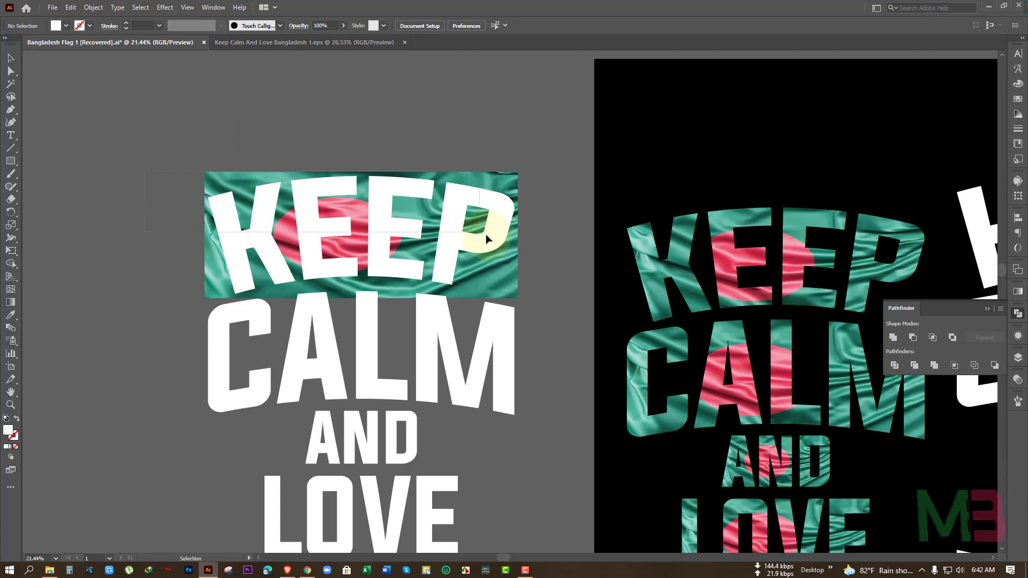
# Select KEEP with the flag and make a clipping mask, then check the Object menu
pyautogui.moveTo(145, 172); pyautogui.dragTo(502, 241)
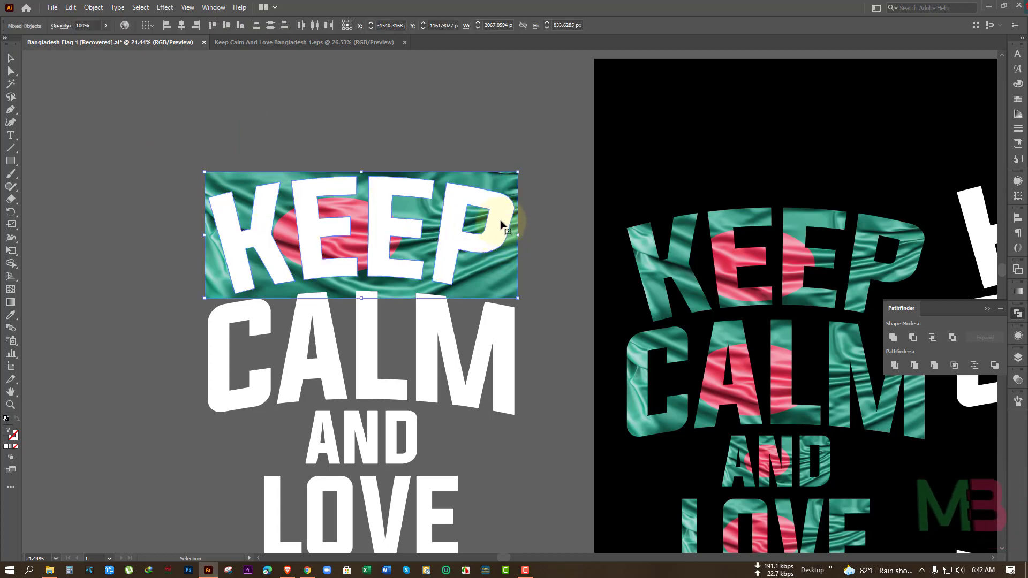
pyautogui.rightClick(502, 224)
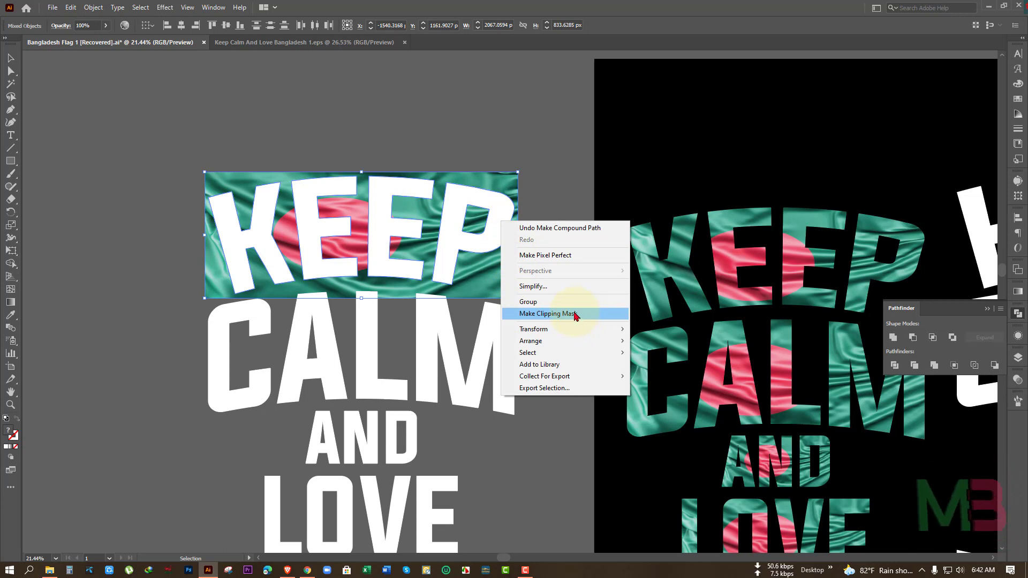
pyautogui.click(580, 308)
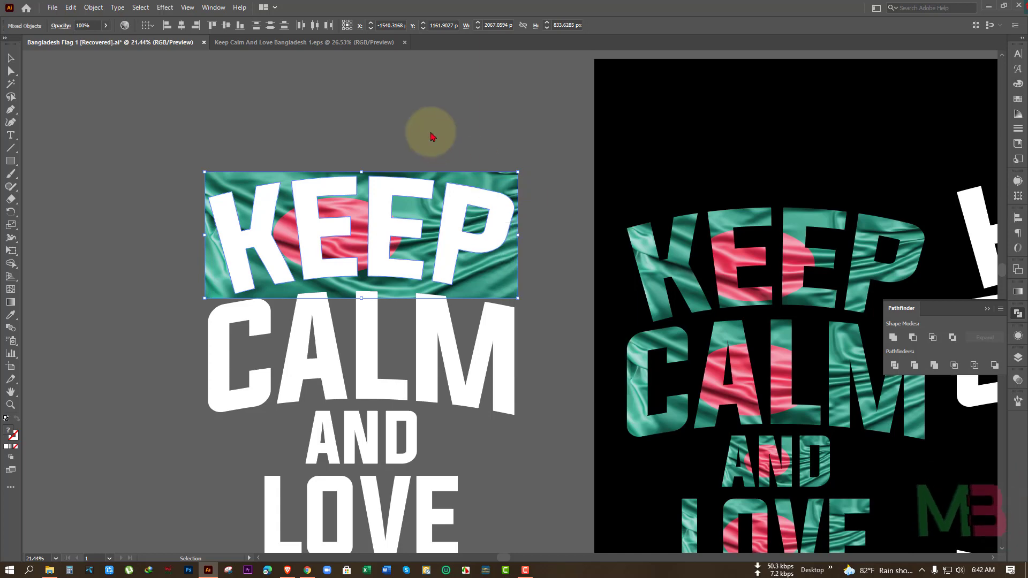
pyautogui.rightClick(455, 224)
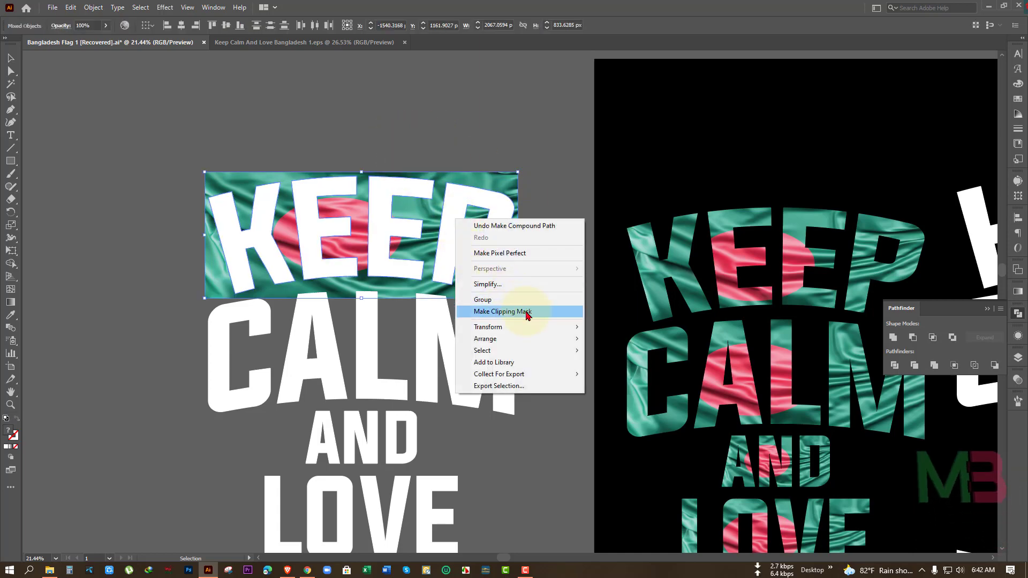
pyautogui.click(93, 8)
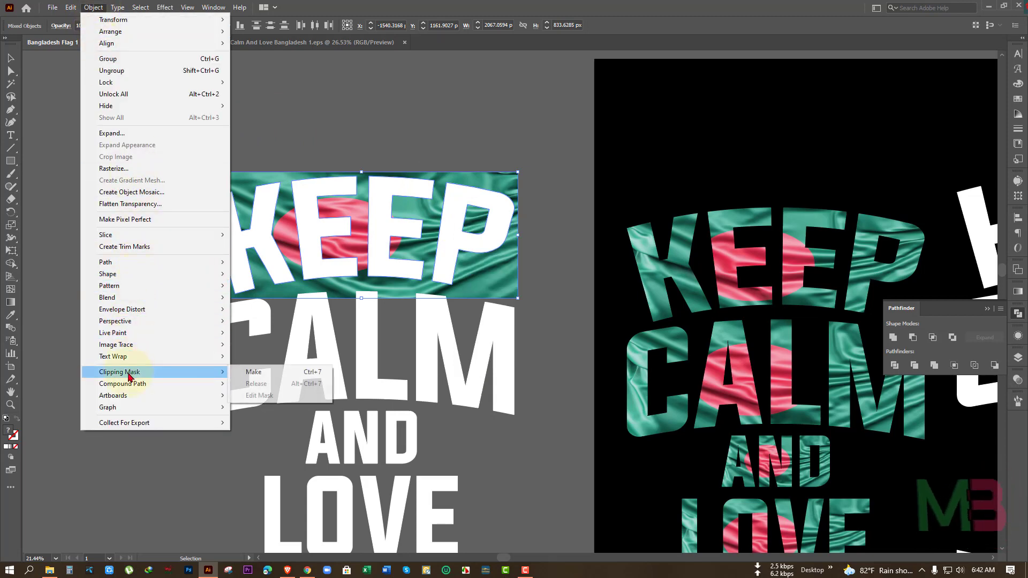
pyautogui.moveTo(120, 371)
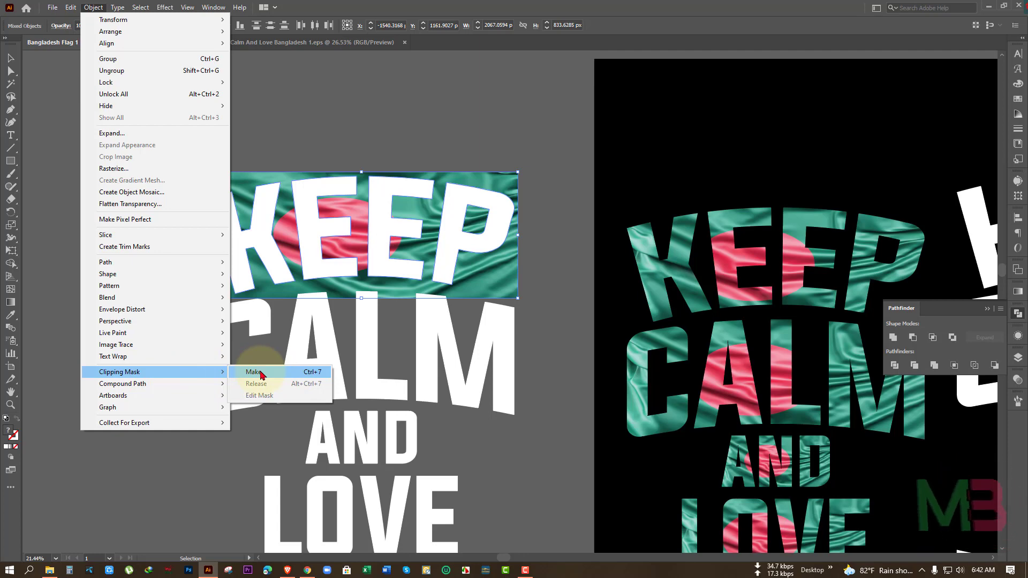
pyautogui.click(391, 119)
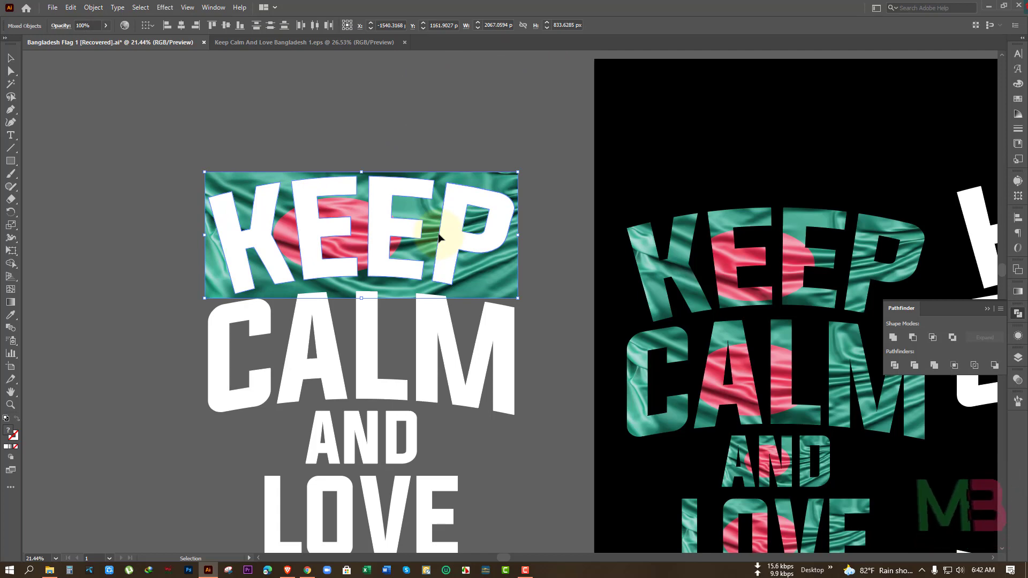
# Alt-drag a flag copy straight down behind CALM and repeat it with Ctrl+D behind LOVE
pyautogui.click(432, 125)
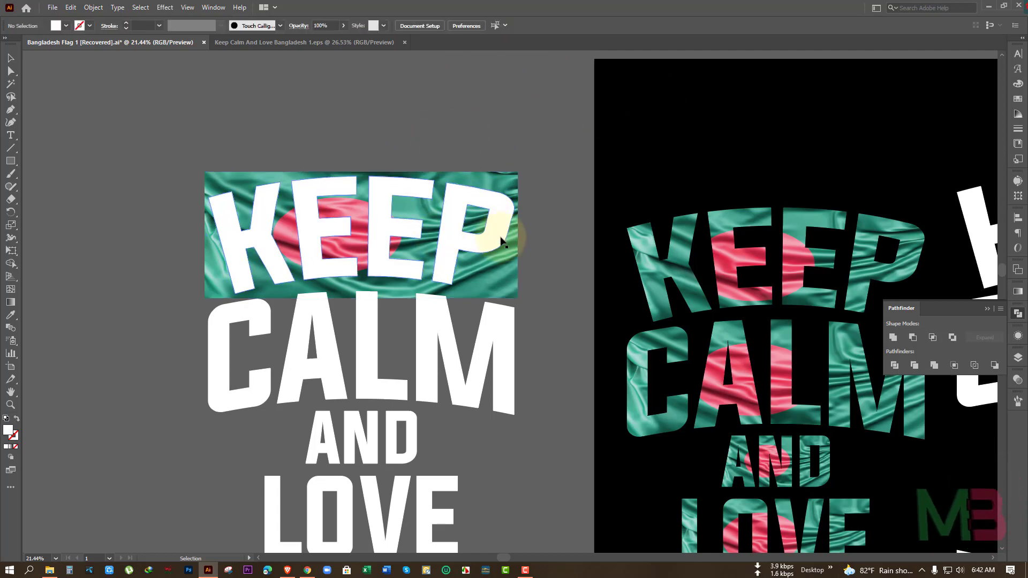
pyautogui.click(496, 271)
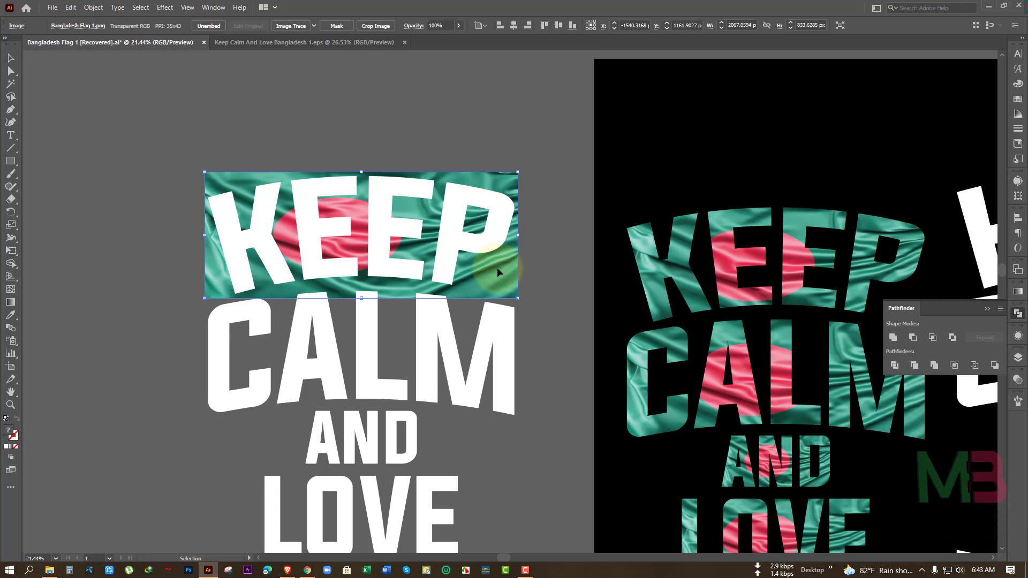
pyautogui.moveTo(497, 270); pyautogui.dragTo(497, 414)
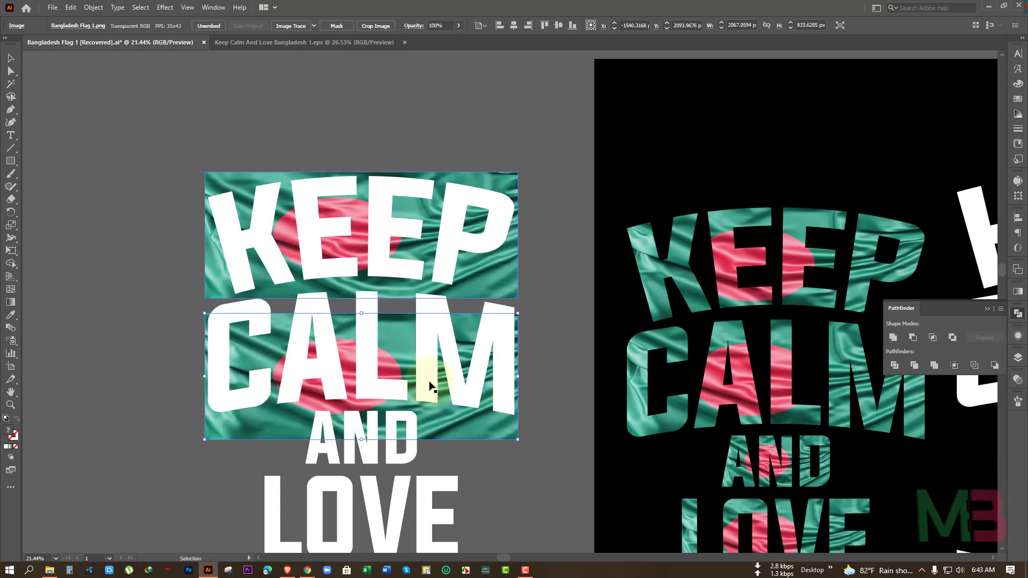
pyautogui.hotkey('ctrl', 'd')
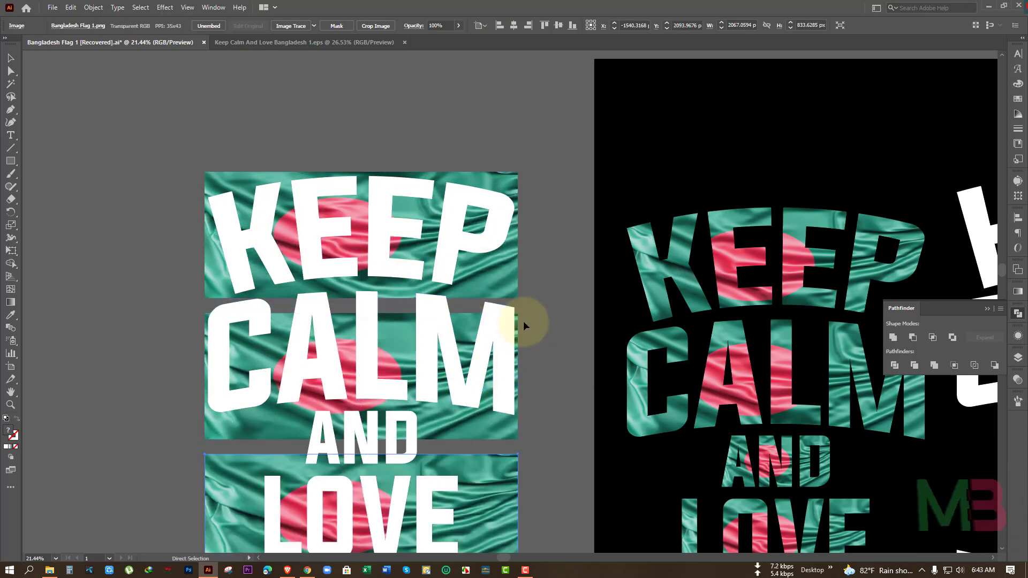
pyautogui.click(540, 294)
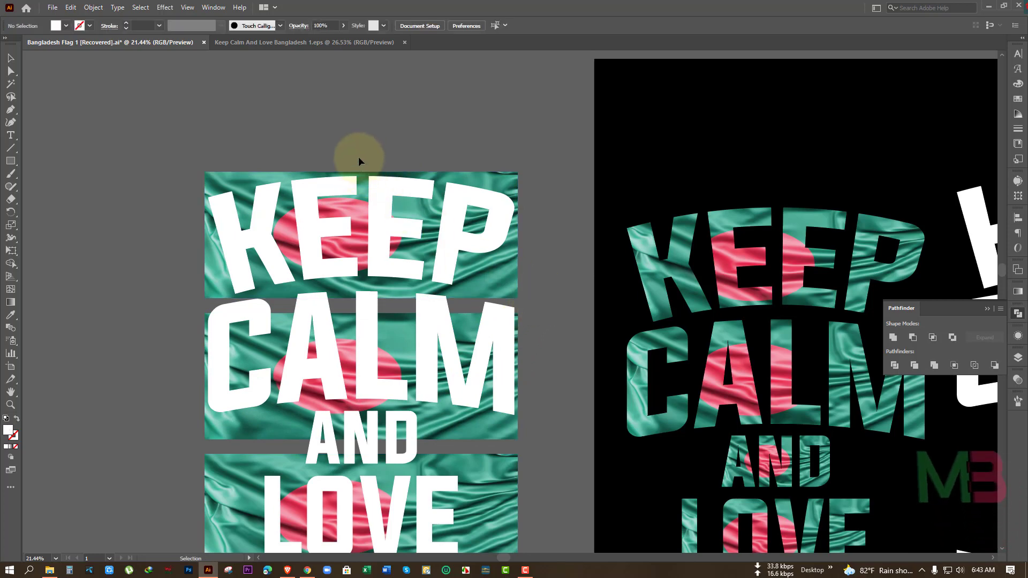
# Clip the flag inside the KEEP letters again, then select CALM with its flag
pyautogui.moveTo(292, 144); pyautogui.dragTo(354, 204)
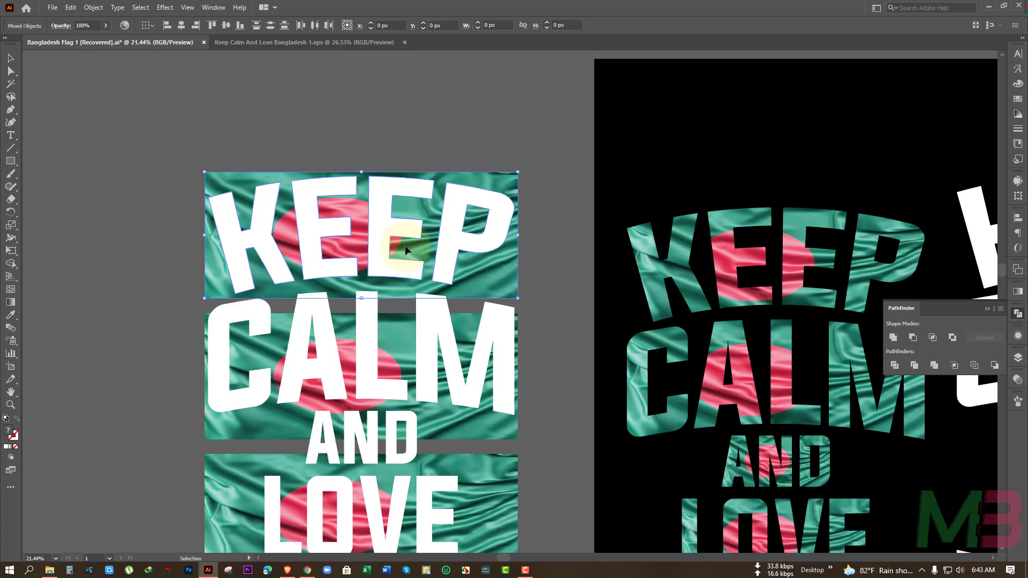
pyautogui.rightClick(386, 206)
pyautogui.click(454, 295)
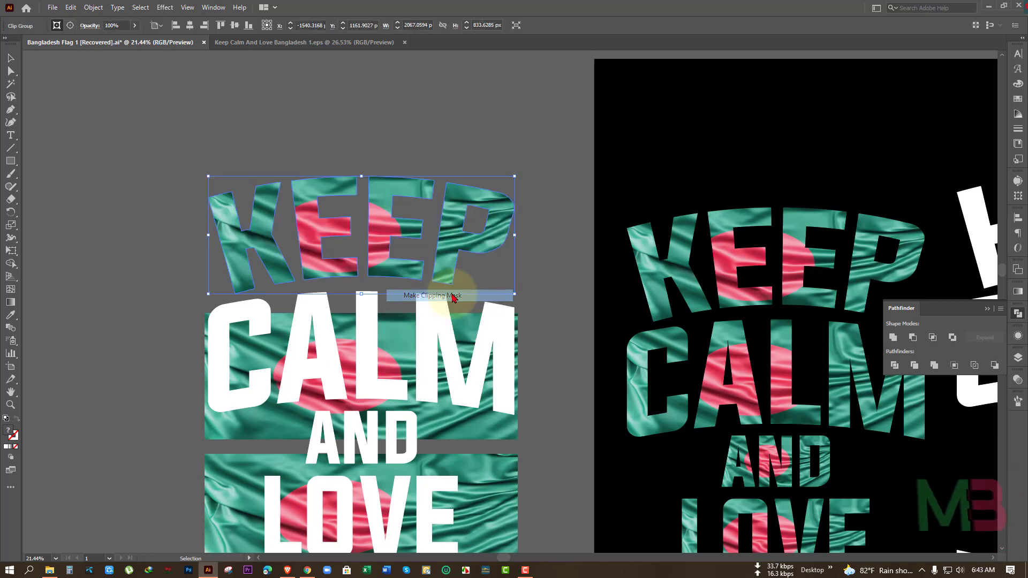
pyautogui.click(540, 265)
pyautogui.scroll(-3, 526, 302)
pyautogui.moveTo(525, 303); pyautogui.dragTo(511, 270)
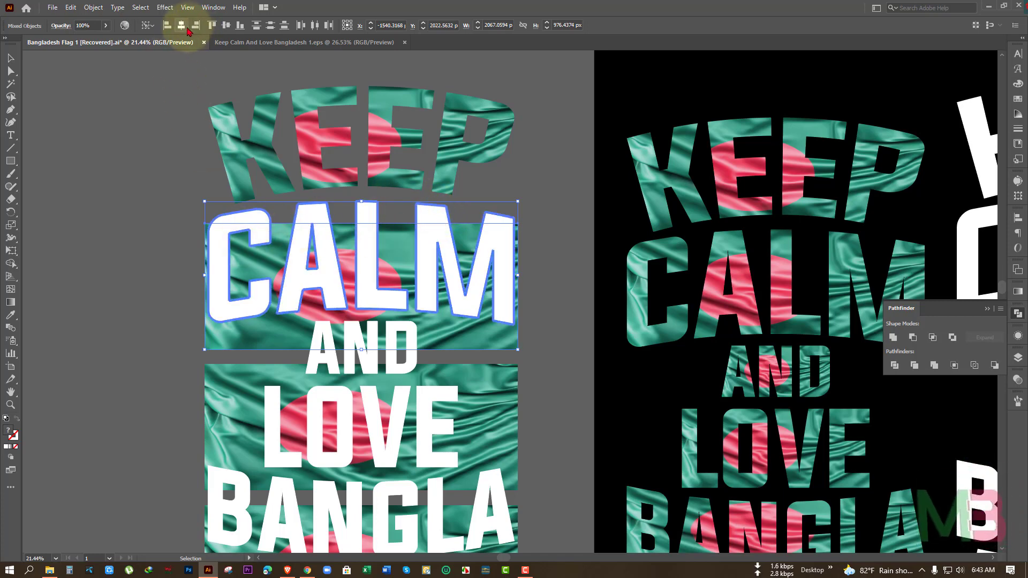
# Centre the flag vertically on CALM and select the CALM lettering
pyautogui.click(226, 25)
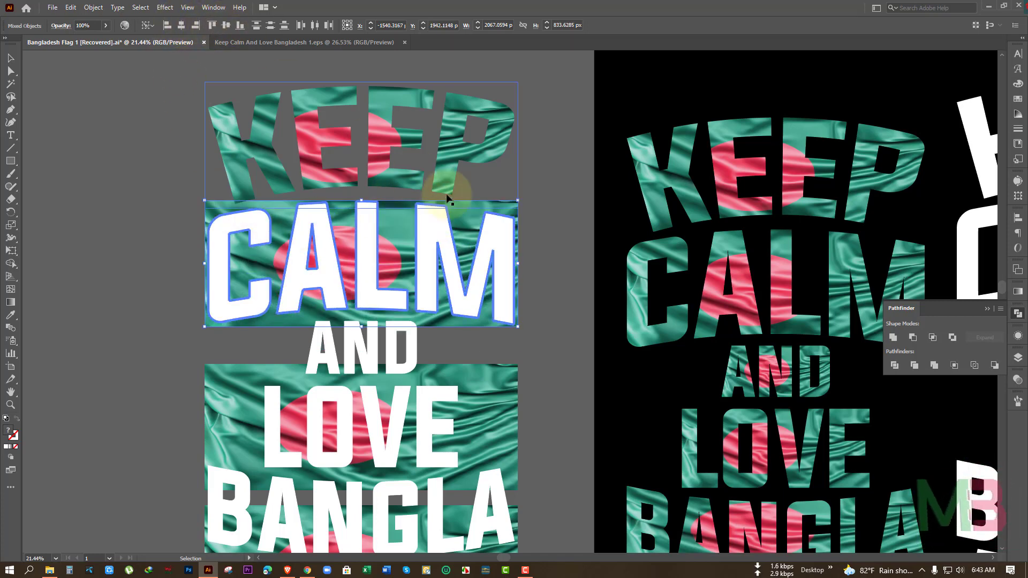
pyautogui.click(537, 213)
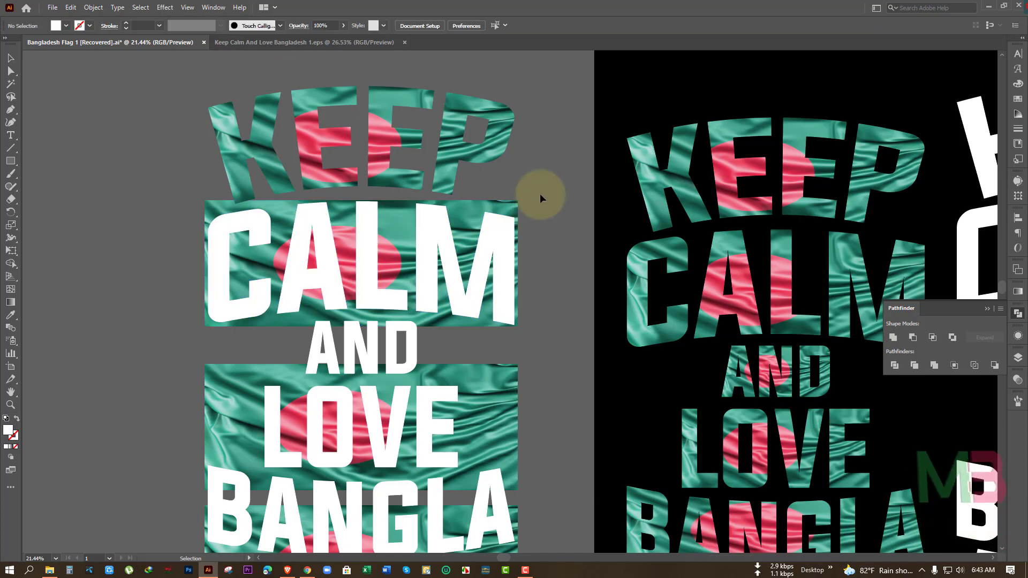
pyautogui.click(496, 234)
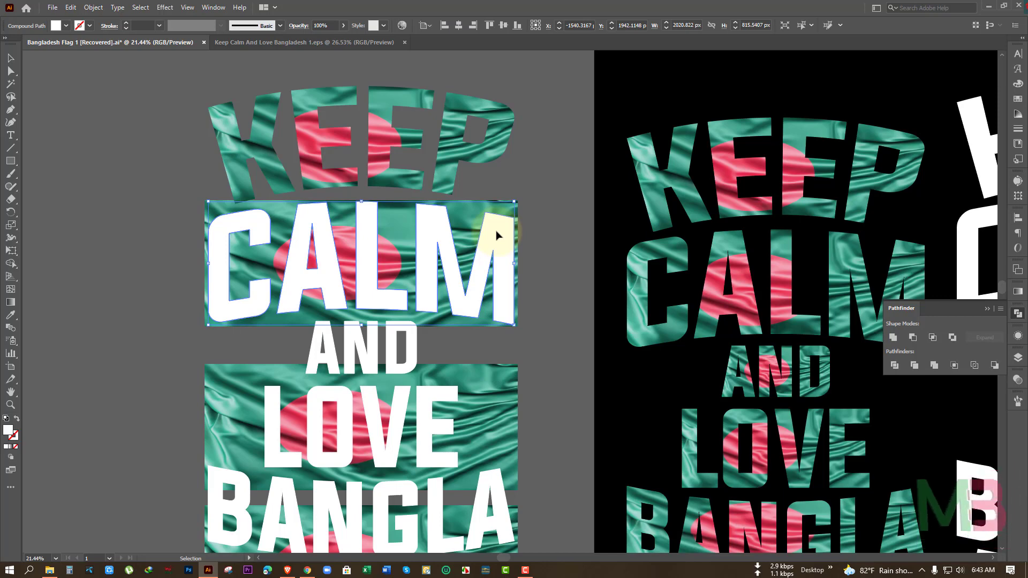
pyautogui.click(542, 184)
pyautogui.click(517, 201)
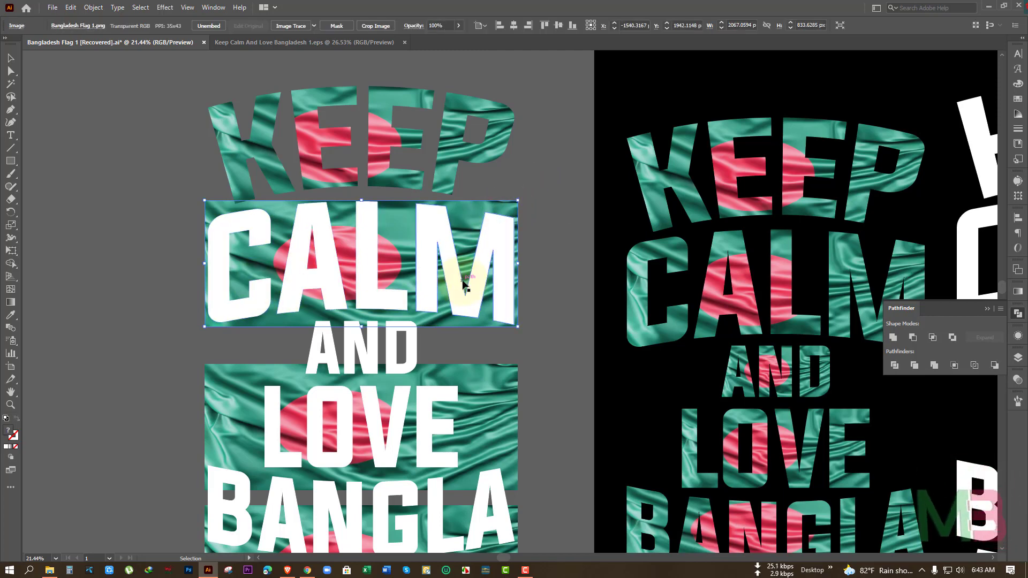
pyautogui.click(538, 204)
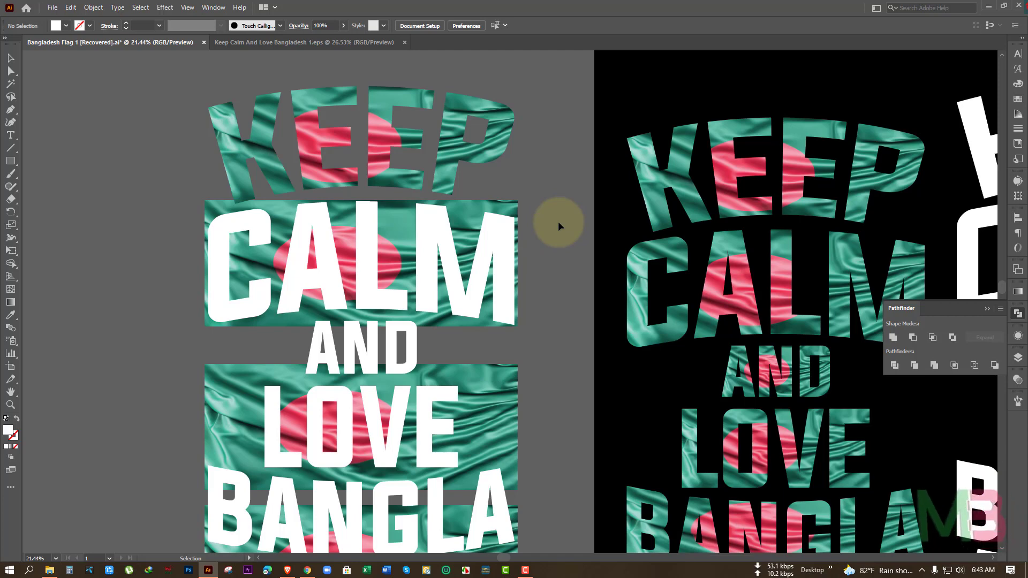
pyautogui.click(498, 235)
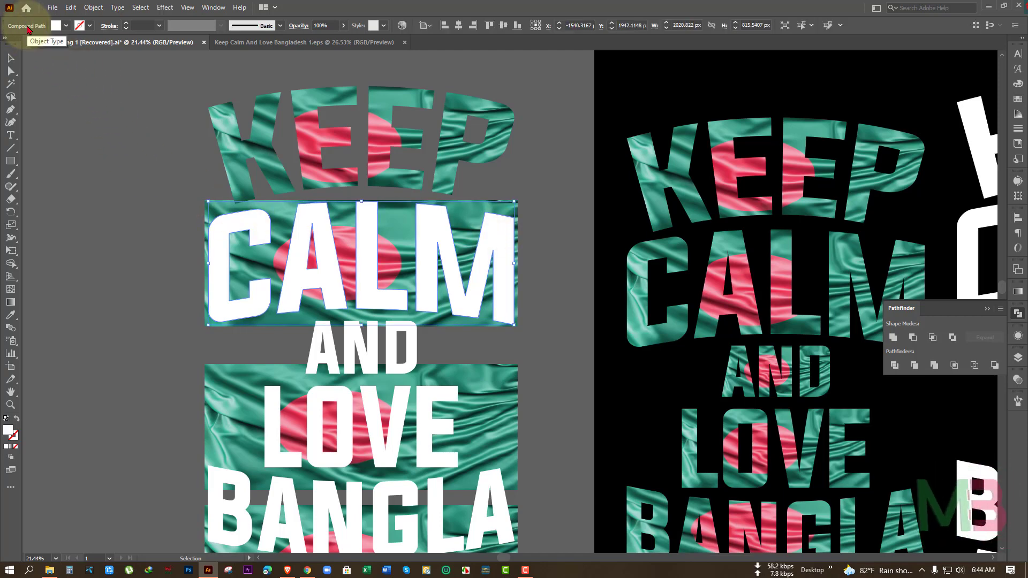
pyautogui.click(892, 337)
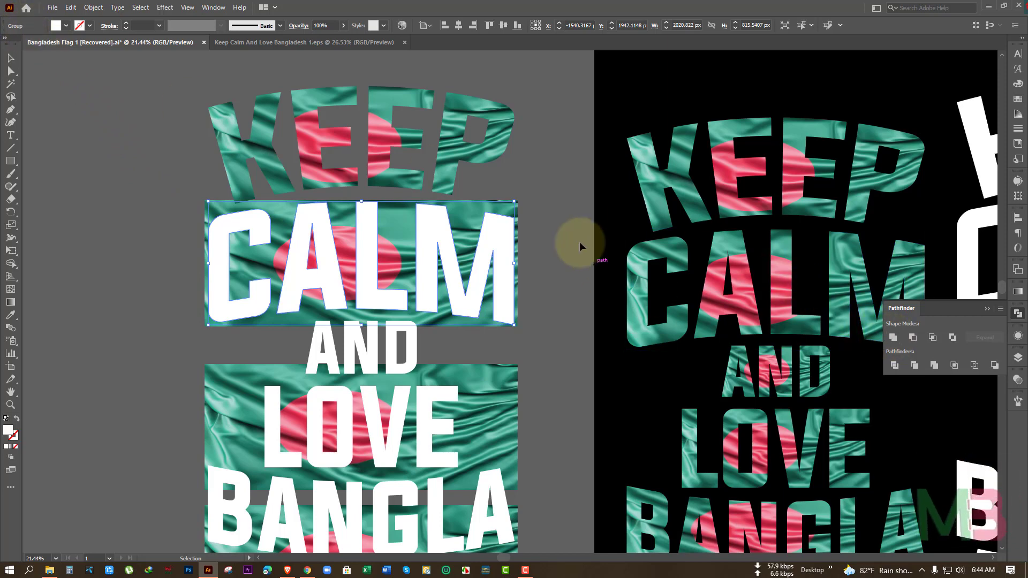
pyautogui.click(551, 202)
pyautogui.click(501, 235)
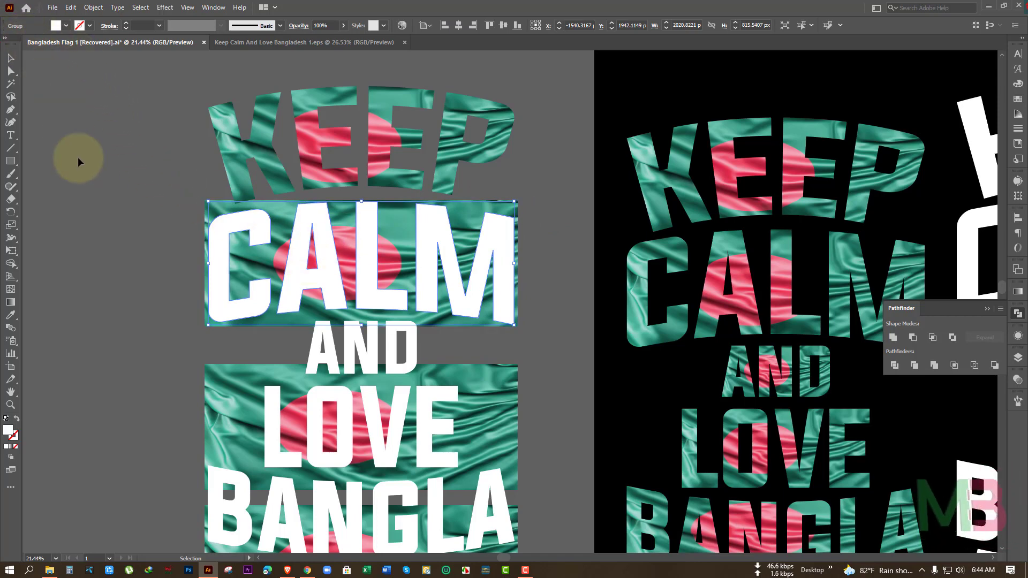
# Turn the CALM letters into a single compound path
pyautogui.hotkey('ctrl', '8')
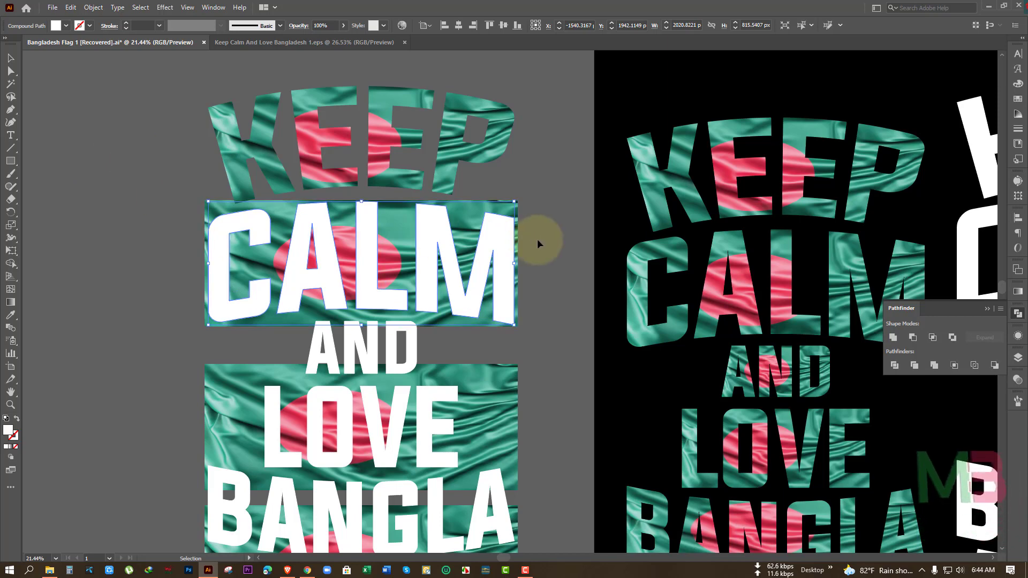
pyautogui.click(93, 7)
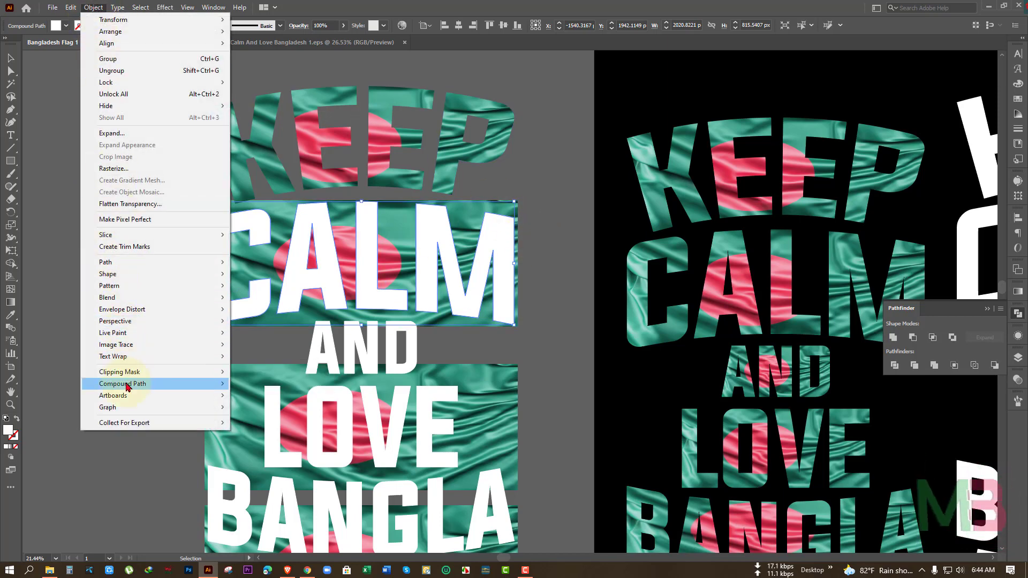
pyautogui.moveTo(123, 383)
pyautogui.click(254, 384)
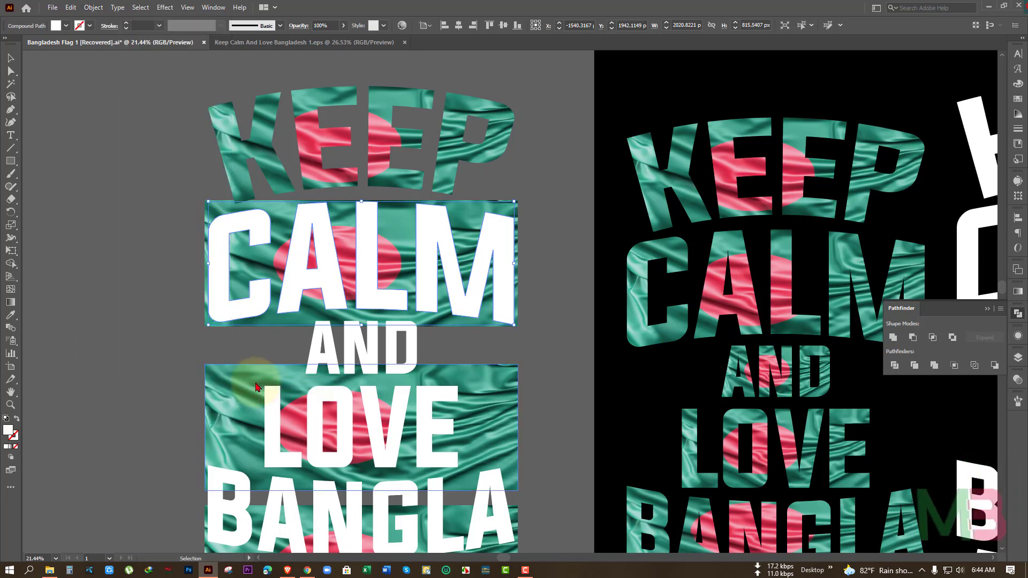
pyautogui.click(548, 233)
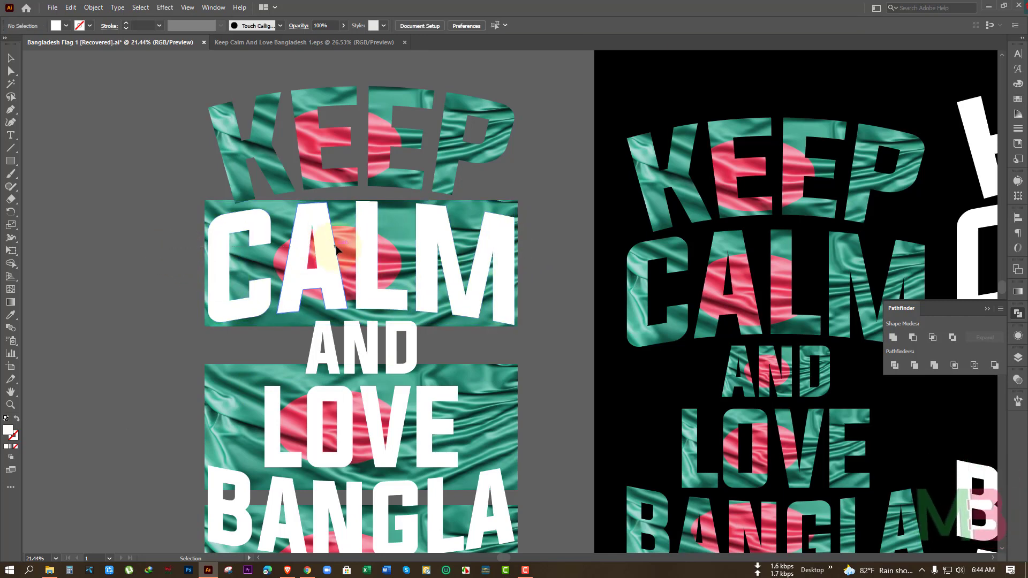
# Select CALM with its flag and make a clipping mask
pyautogui.moveTo(188, 233); pyautogui.dragTo(262, 257)
pyautogui.rightClick(263, 250)
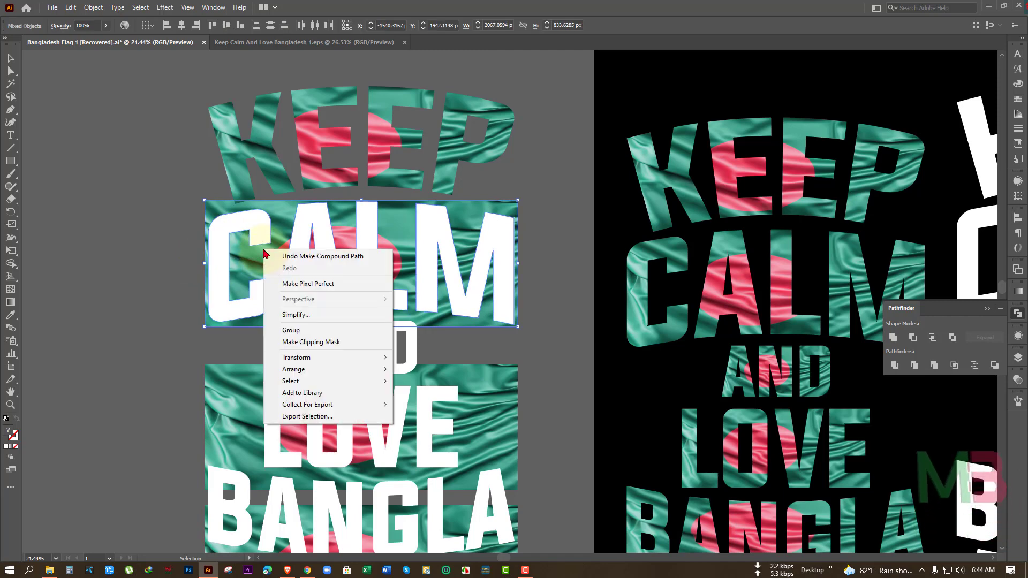
pyautogui.click(338, 342)
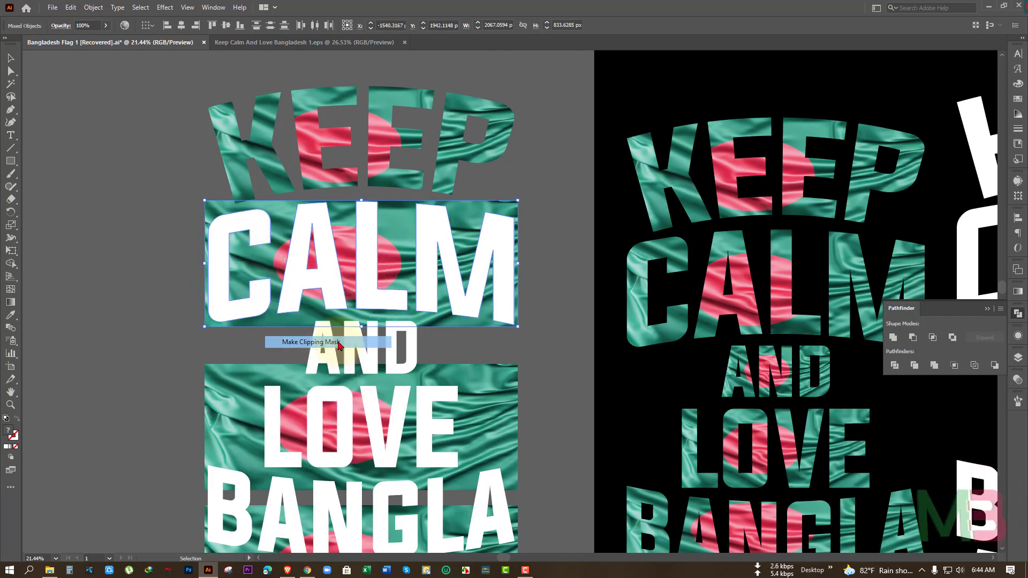
pyautogui.scroll(-1, 493, 349)
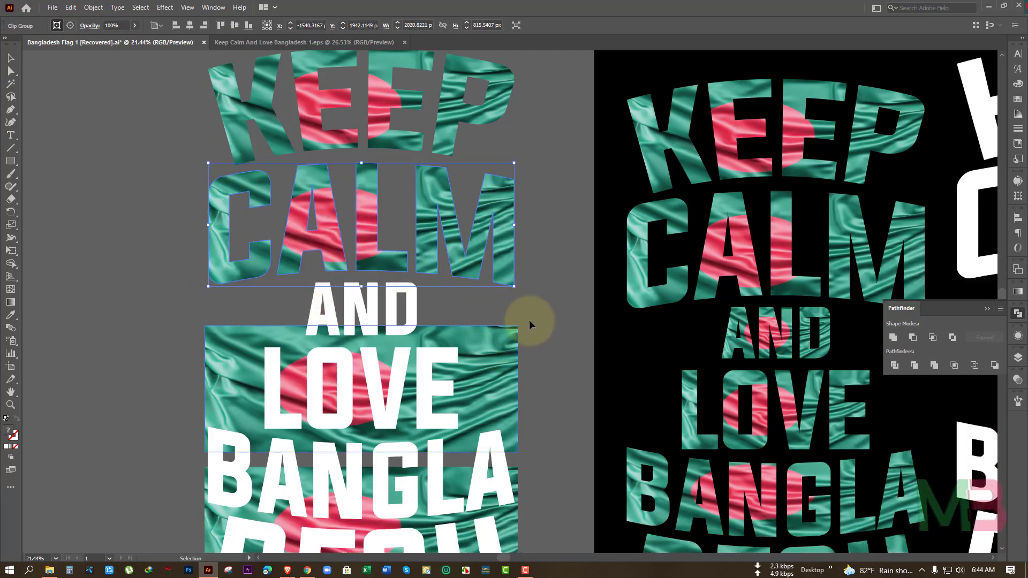
pyautogui.click(543, 301)
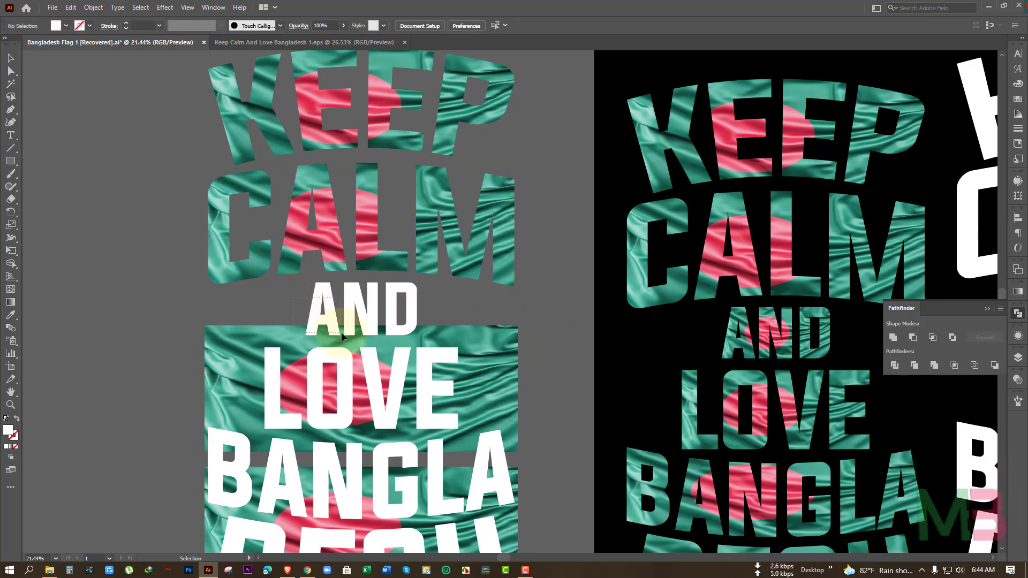
# Centre the flag vertically on AND and scale it down to the word's width
pyautogui.moveTo(311, 312); pyautogui.dragTo(342, 337)
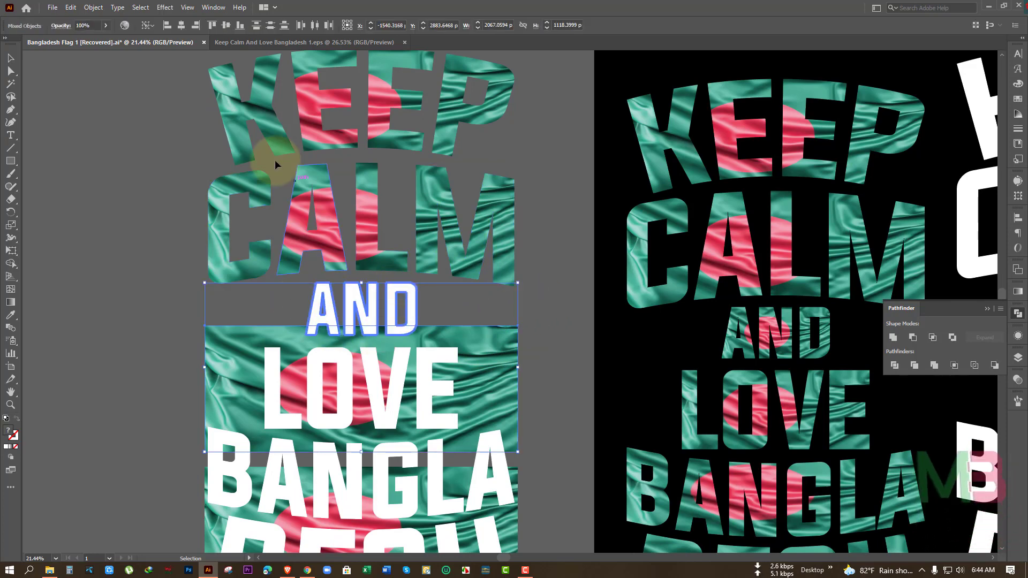
pyautogui.click(227, 25)
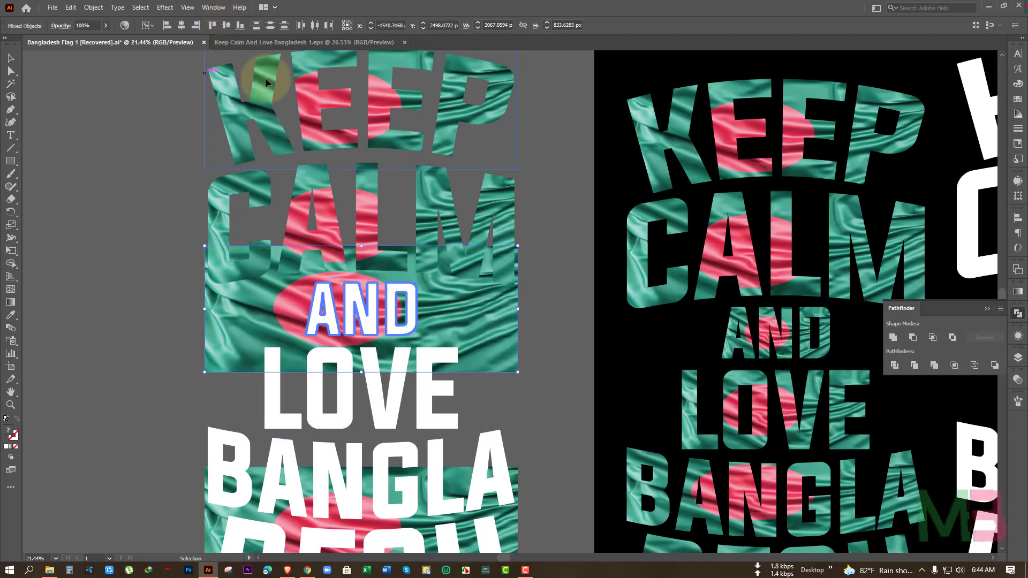
pyautogui.click(505, 339)
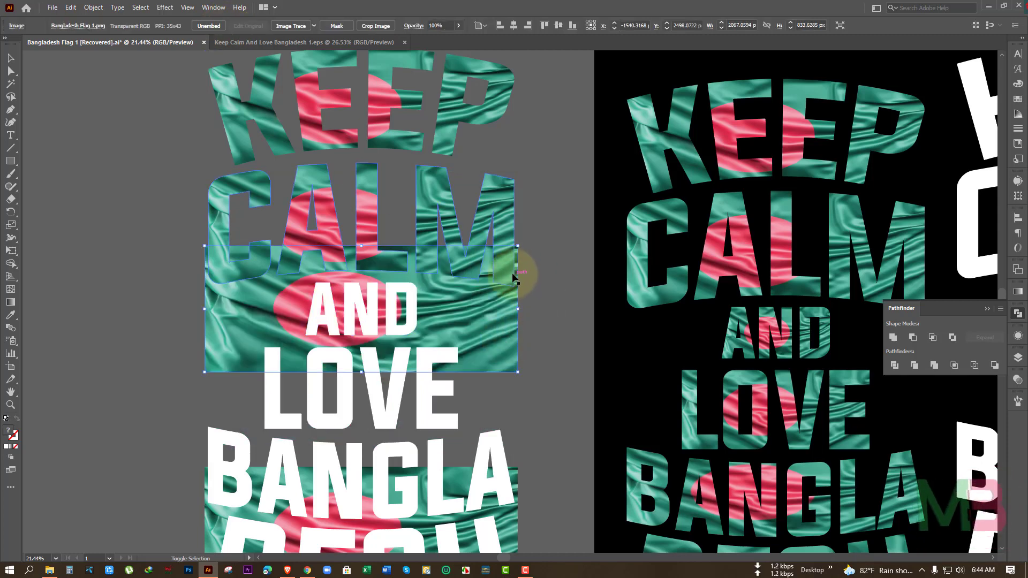
pyautogui.moveTo(517, 246); pyautogui.dragTo(471, 282)
pyautogui.click(436, 354)
pyautogui.moveTo(436, 354); pyautogui.dragTo(500, 281)
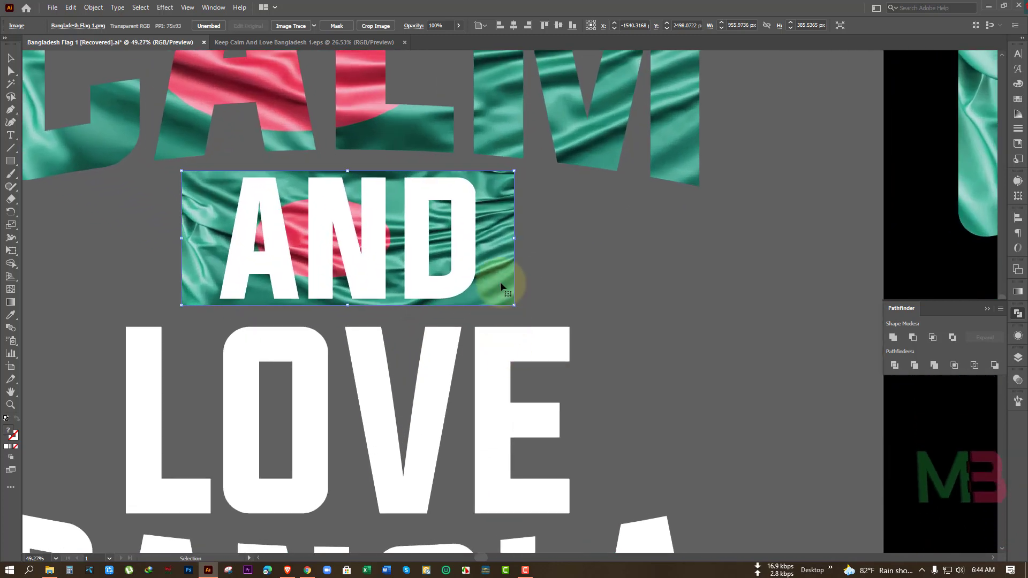
pyautogui.moveTo(514, 237); pyautogui.dragTo(481, 244)
pyautogui.click(577, 255)
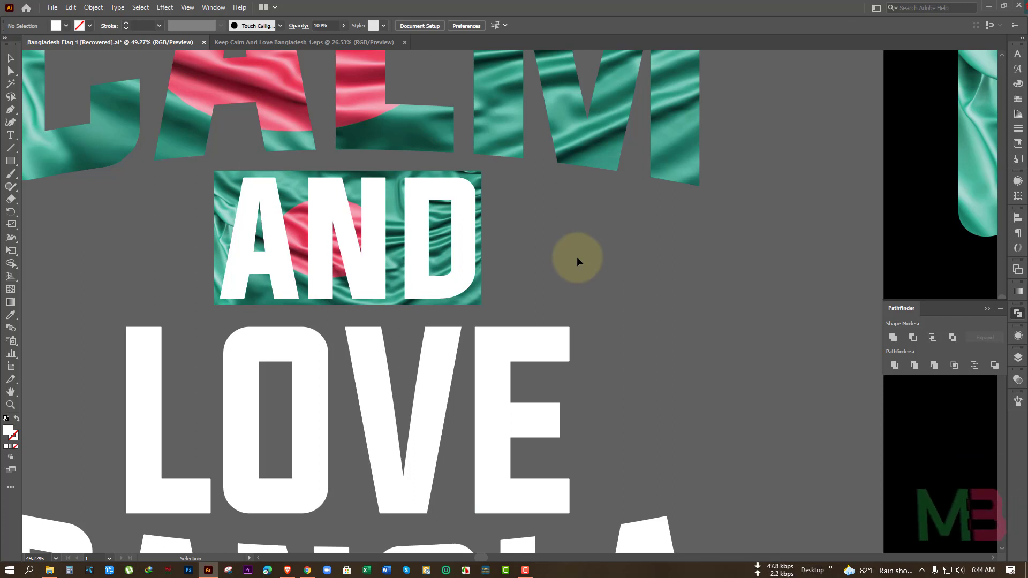
# Select AND with its flag and make a clipping mask
pyautogui.click(431, 209)
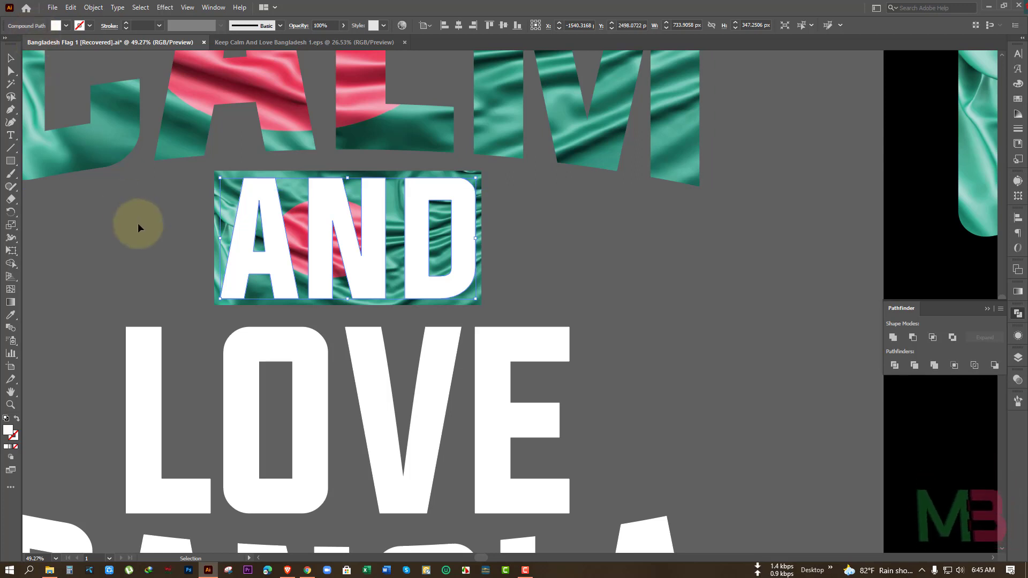
pyautogui.click(542, 236)
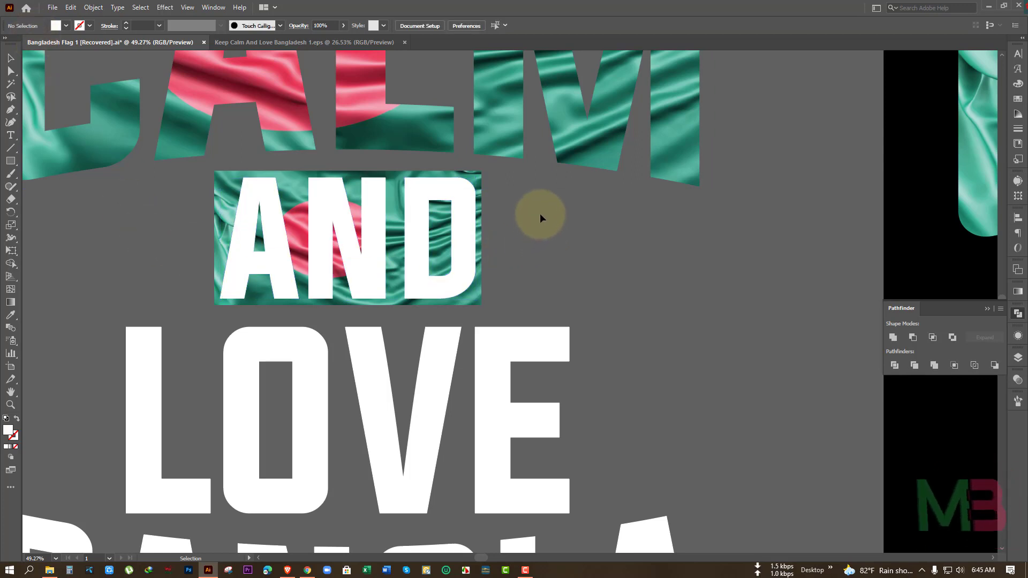
pyautogui.click(417, 221)
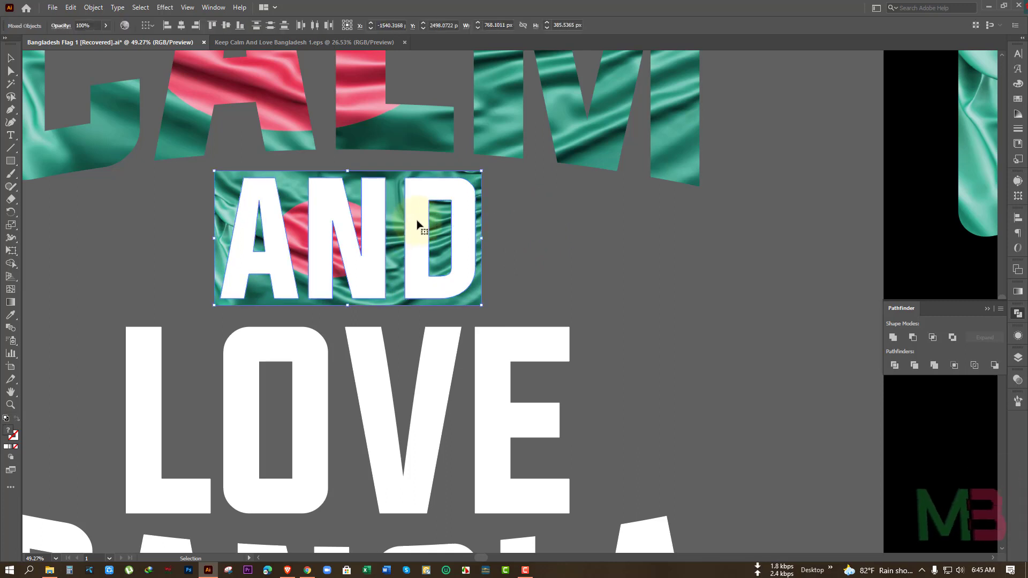
pyautogui.rightClick(417, 223)
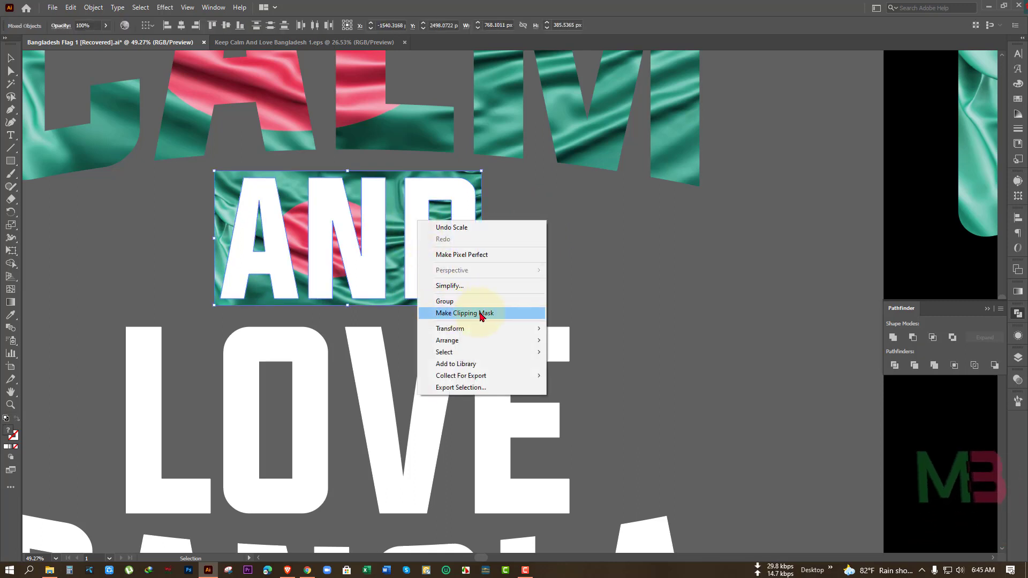
pyautogui.click(482, 314)
# Centre the flag on LOVE and shrink and narrow it to the word's size
pyautogui.scroll(-3, 562, 349)
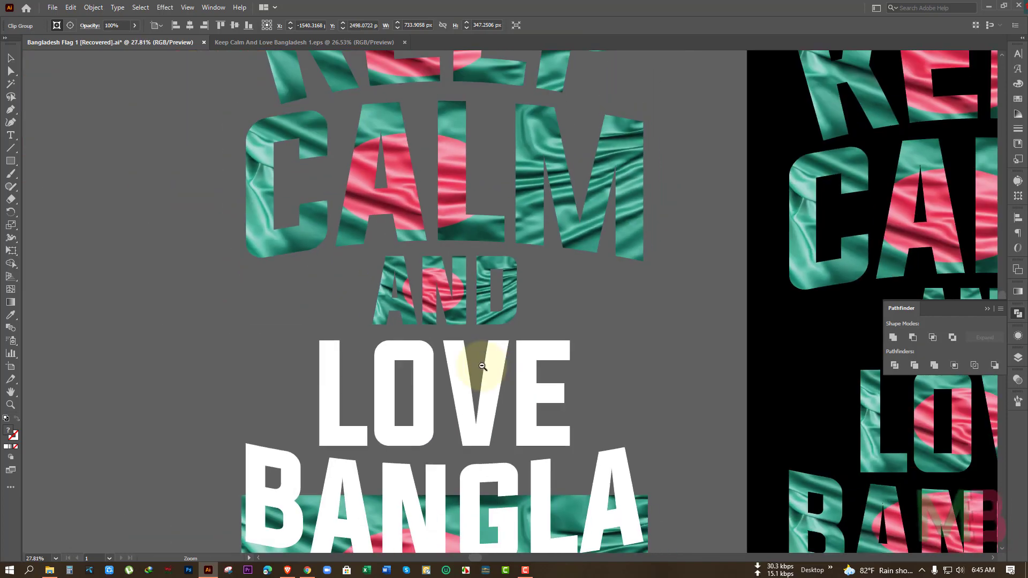
pyautogui.scroll(-3, 481, 366)
pyautogui.moveTo(544, 336)
pyautogui.mouseDown()
pyautogui.moveTo(533, 215)
pyautogui.moveTo(524, 241)
pyautogui.mouseUp()
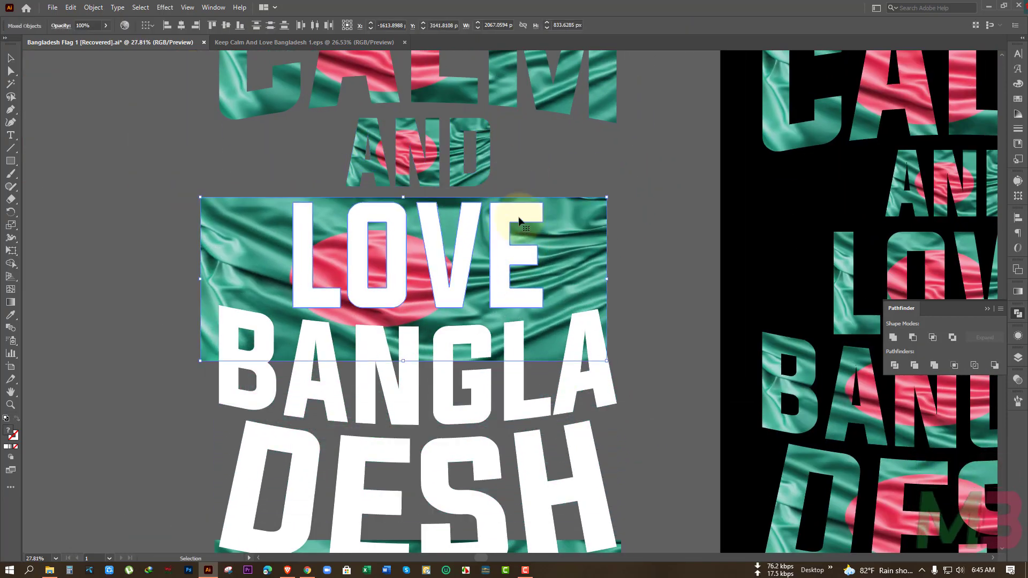
pyautogui.click(181, 25)
pyautogui.click(226, 25)
pyautogui.click(612, 214)
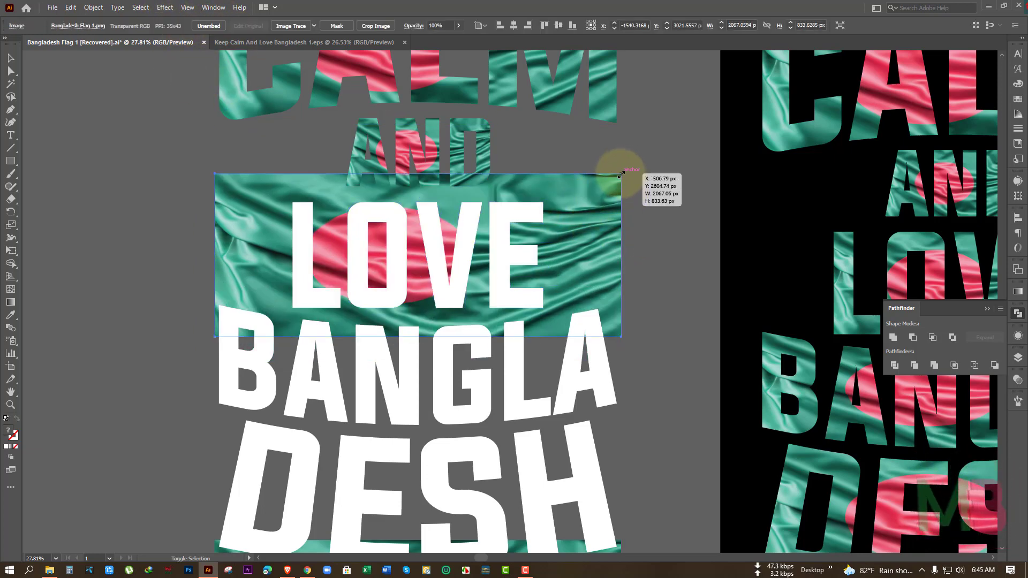
pyautogui.moveTo(621, 174); pyautogui.dragTo(604, 198)
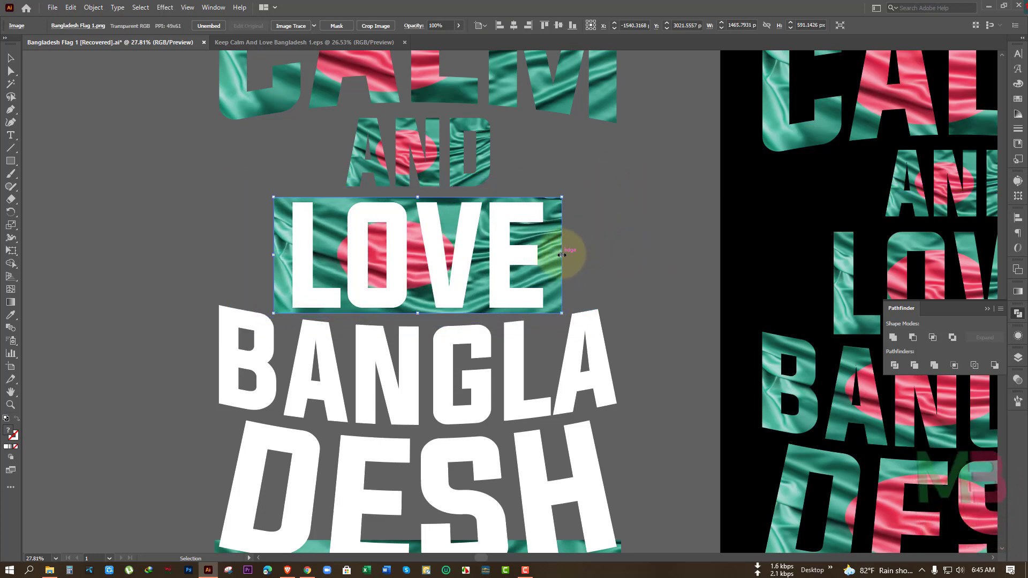
pyautogui.moveTo(562, 255); pyautogui.dragTo(551, 256)
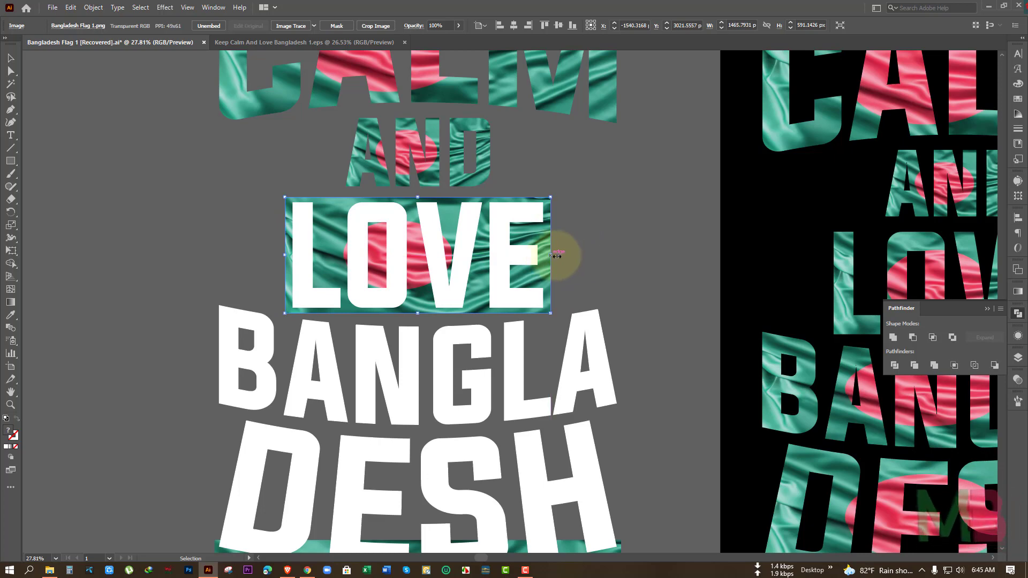
pyautogui.click(602, 245)
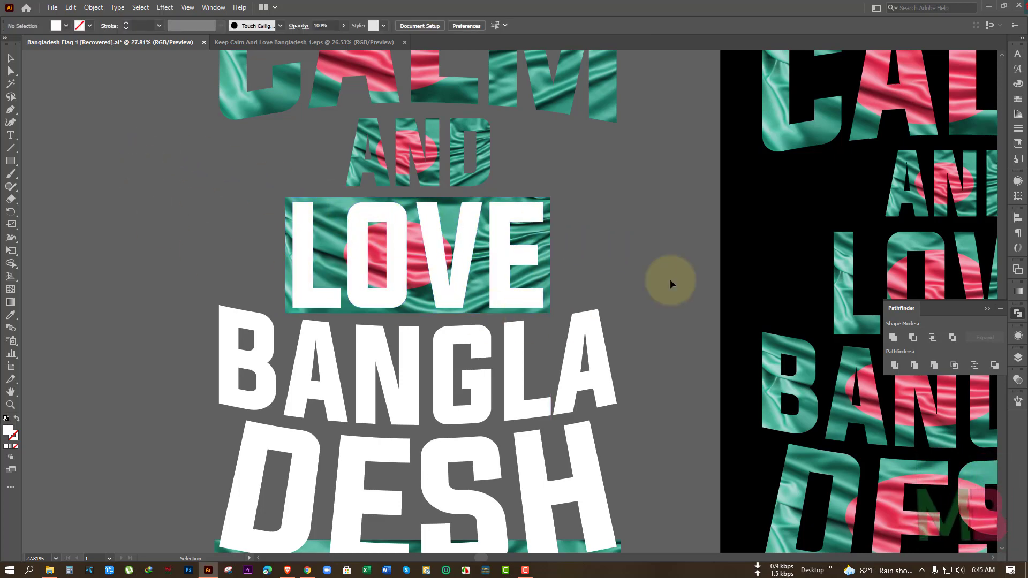
# Select LOVE with its flag and make a clipping mask
pyautogui.click(501, 219)
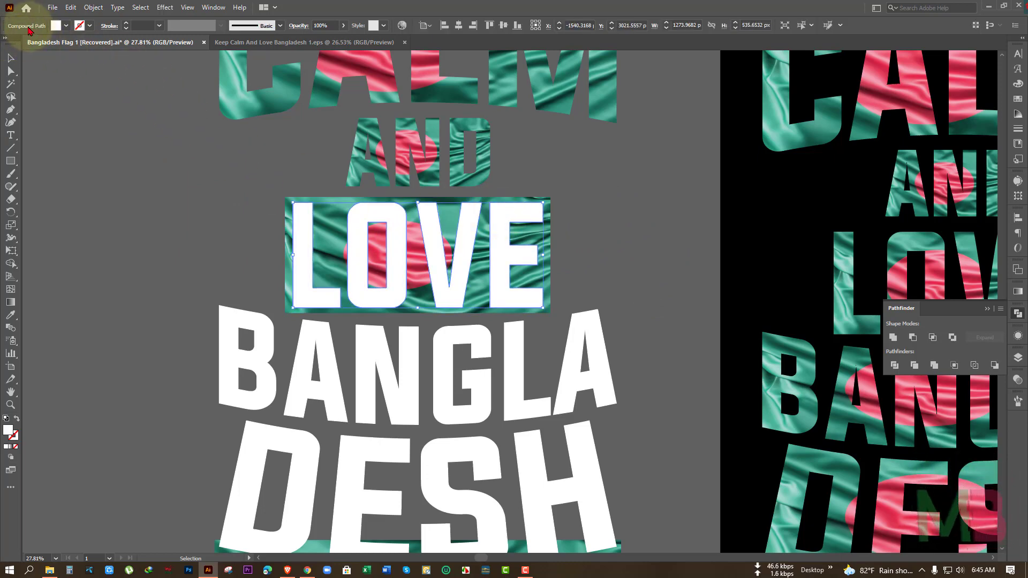
pyautogui.click(247, 228)
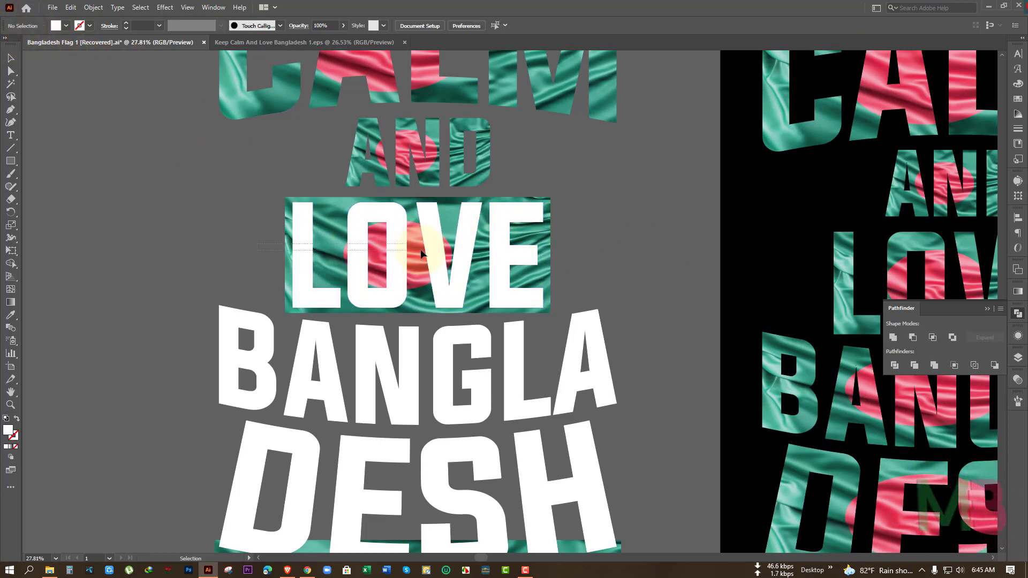
pyautogui.moveTo(421, 253); pyautogui.dragTo(418, 236)
pyautogui.rightClick(419, 235)
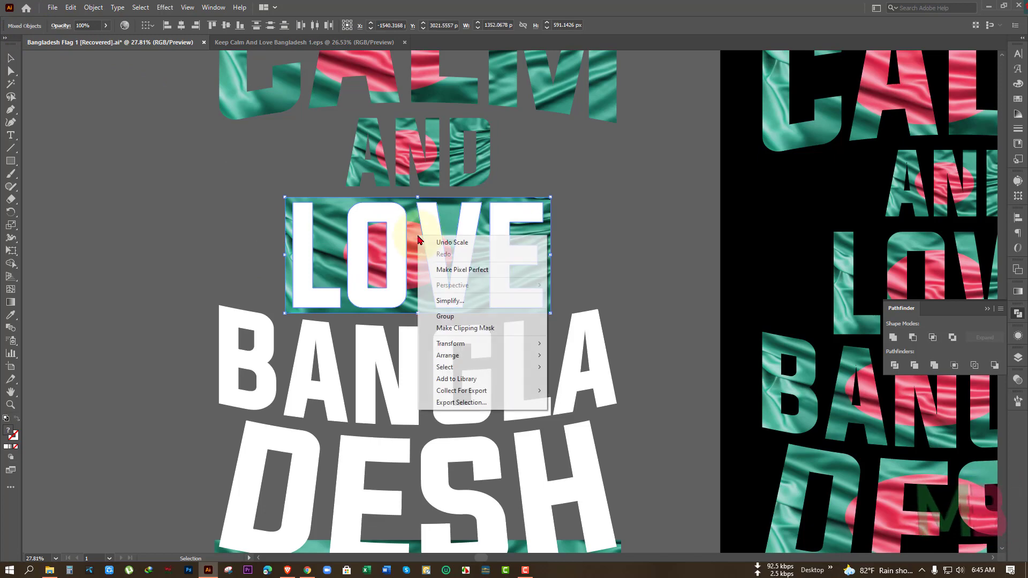
pyautogui.click(476, 327)
pyautogui.click(597, 246)
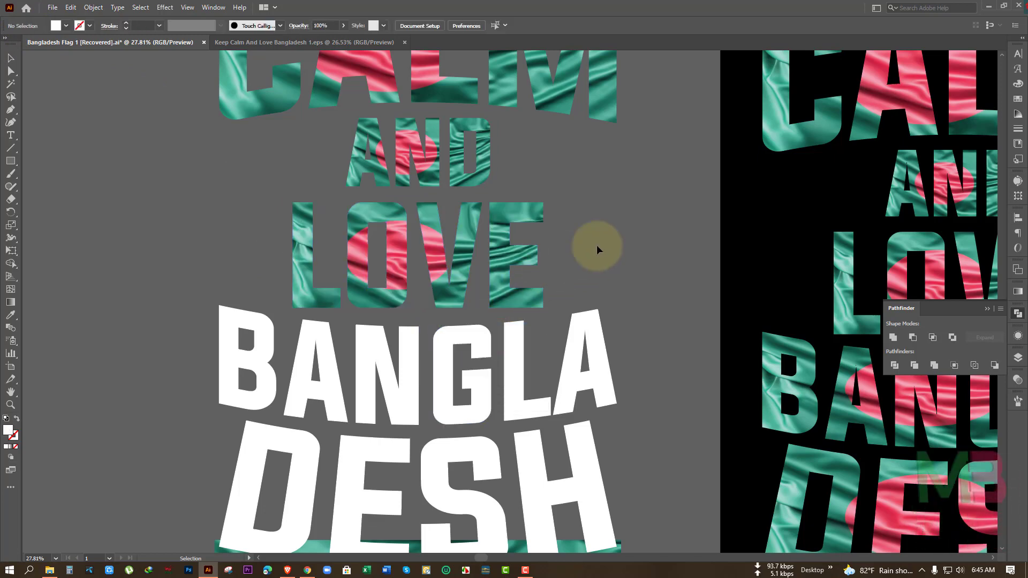
pyautogui.scroll(-3, 597, 245)
# Bring the flag up behind BANGLA and centre it on the word as key object
pyautogui.moveTo(602, 443)
pyautogui.mouseDown()
pyautogui.moveTo(646, 254)
pyautogui.moveTo(591, 215)
pyautogui.mouseUp()
pyautogui.keyDown('shift'); pyautogui.click(597, 252); pyautogui.keyUp('shift')
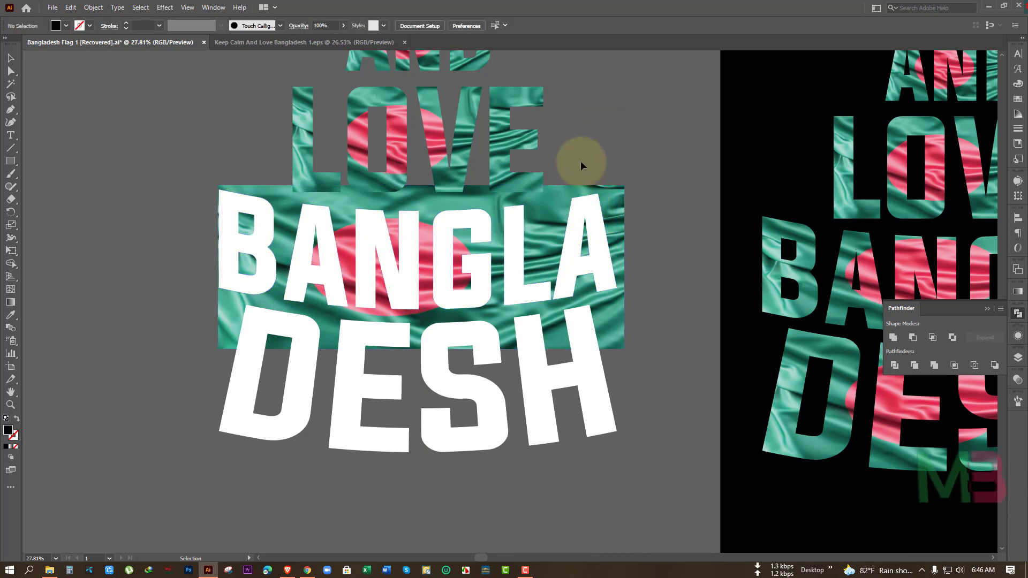
pyautogui.click(594, 220)
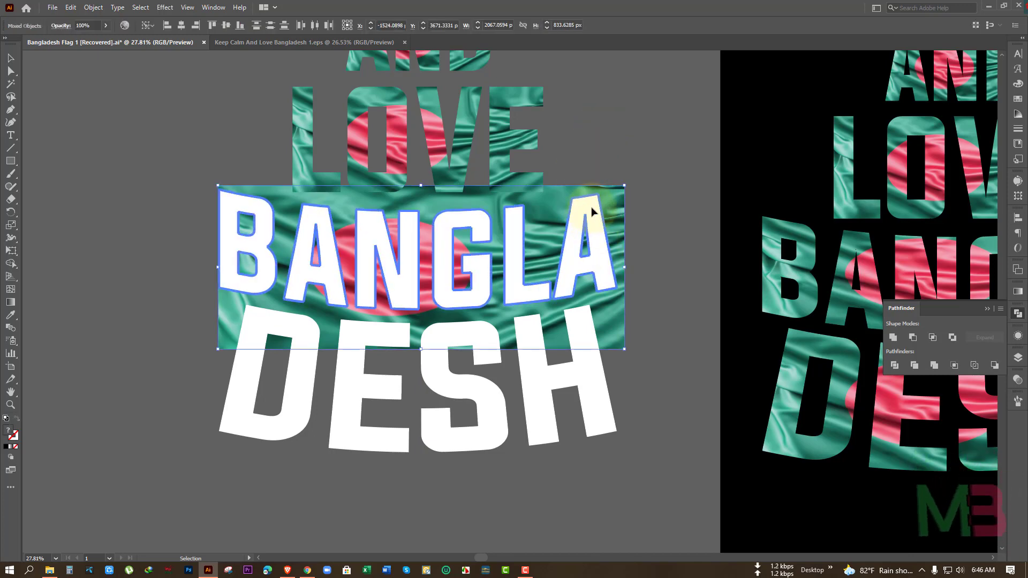
pyautogui.click(180, 25)
pyautogui.click(226, 25)
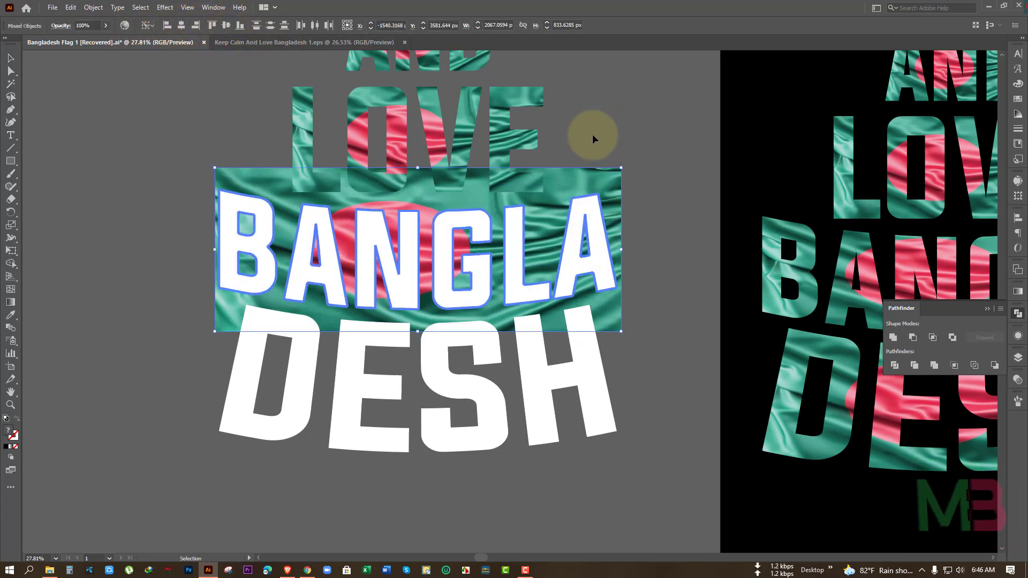
# Lower the flag's top edge to about BANGLA's letter height
pyautogui.click(616, 138)
pyautogui.click(557, 190)
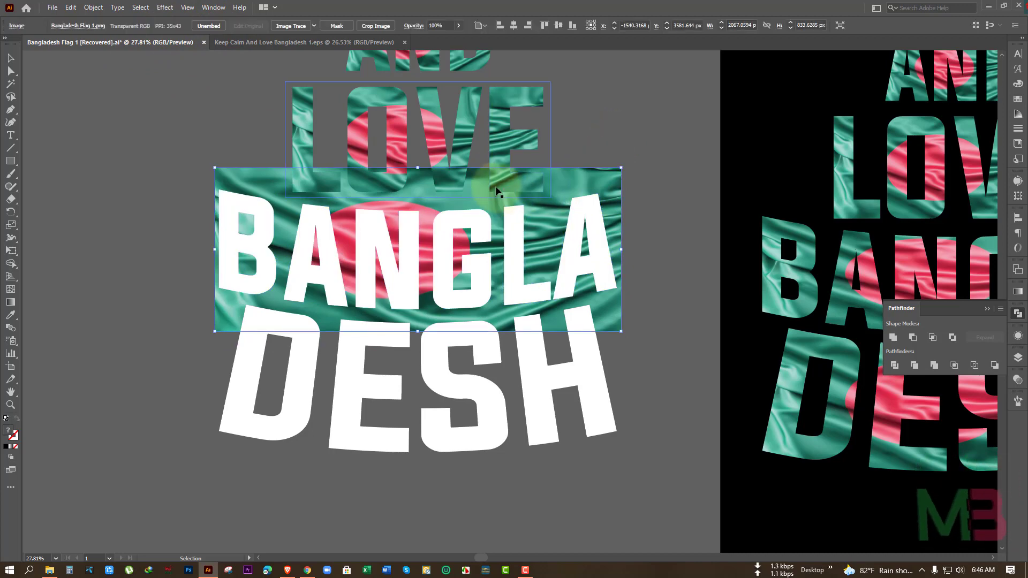
pyautogui.moveTo(419, 170); pyautogui.dragTo(419, 181)
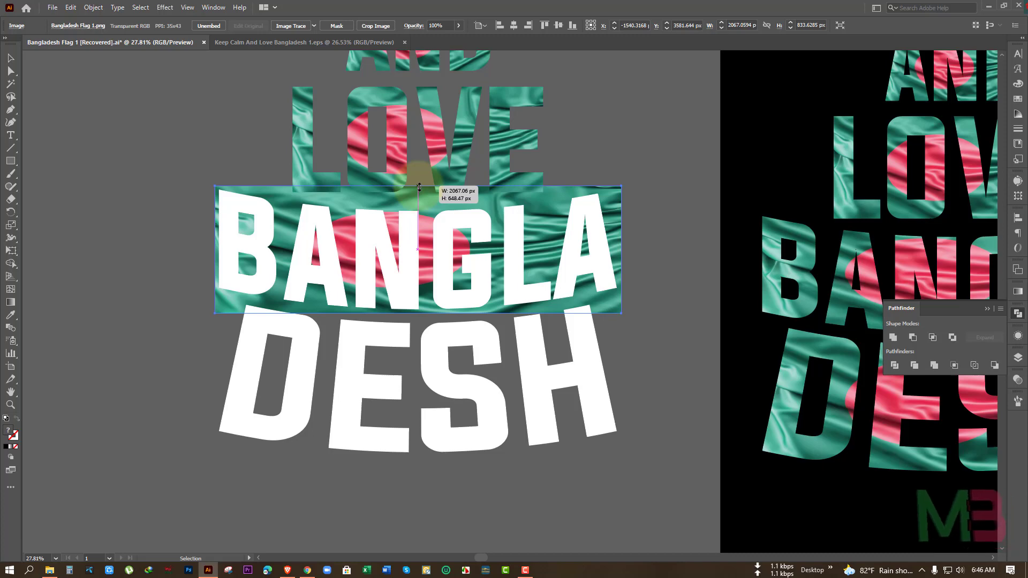
pyautogui.click(654, 233)
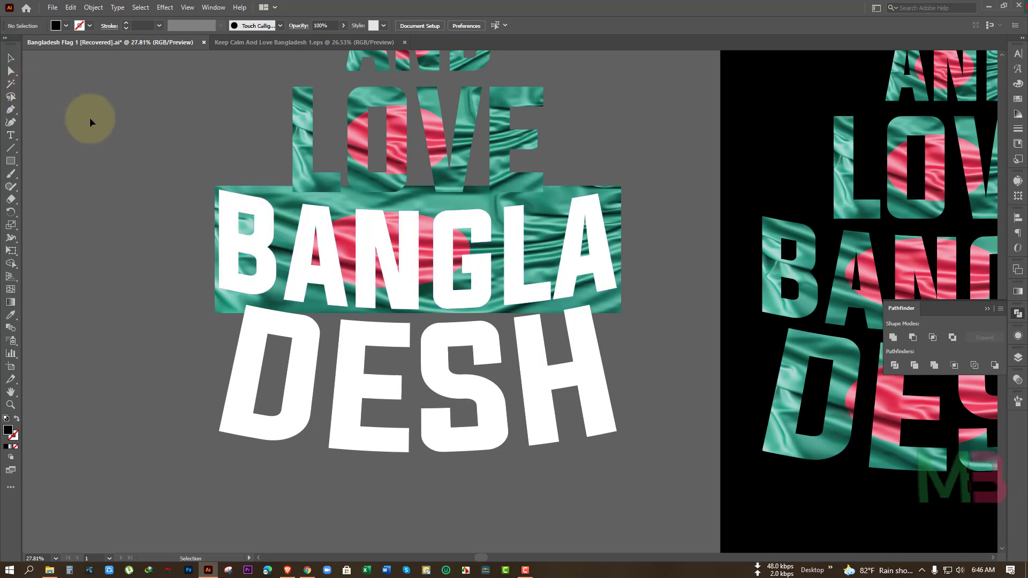
# Select BANGLA with its flag and apply Object > Clipping Mask > Make
pyautogui.click(227, 206)
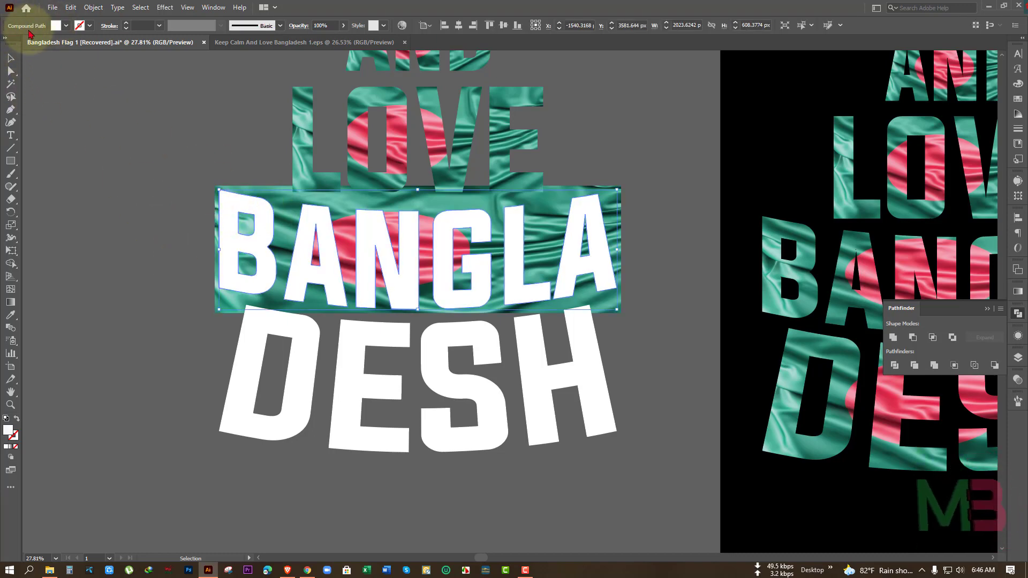
pyautogui.click(183, 241)
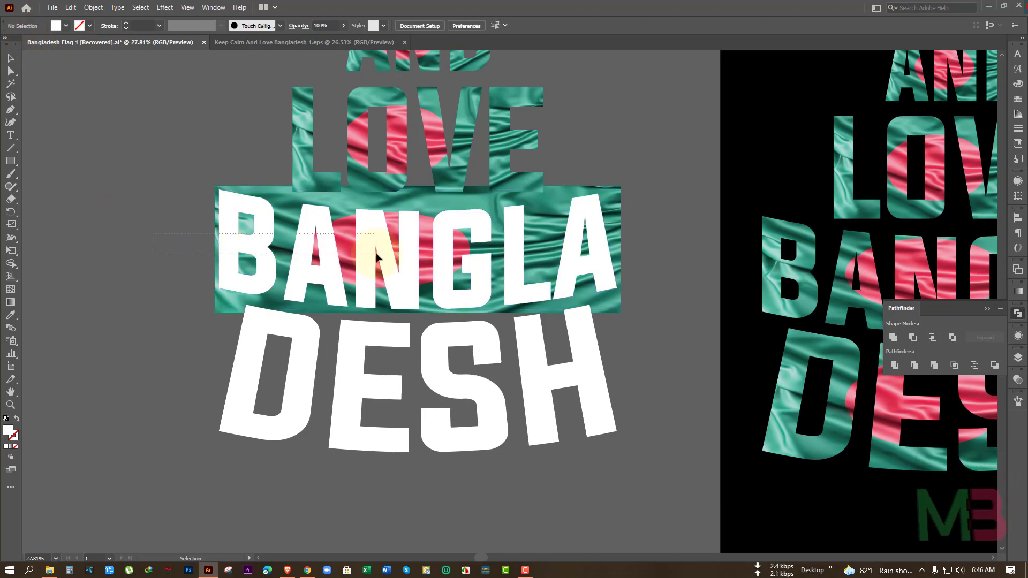
pyautogui.click(378, 238)
pyautogui.rightClick(379, 231)
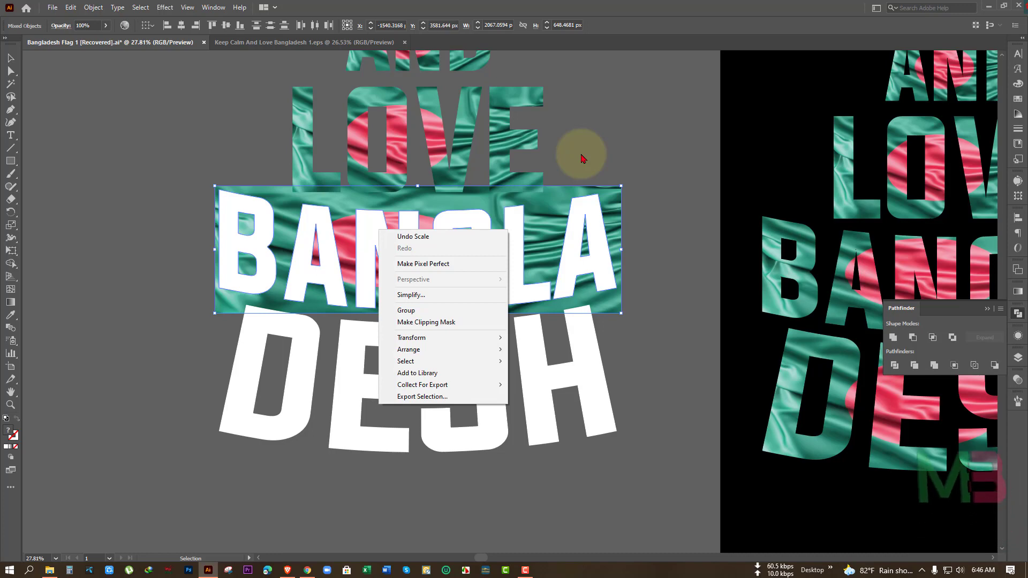
pyautogui.click(582, 159)
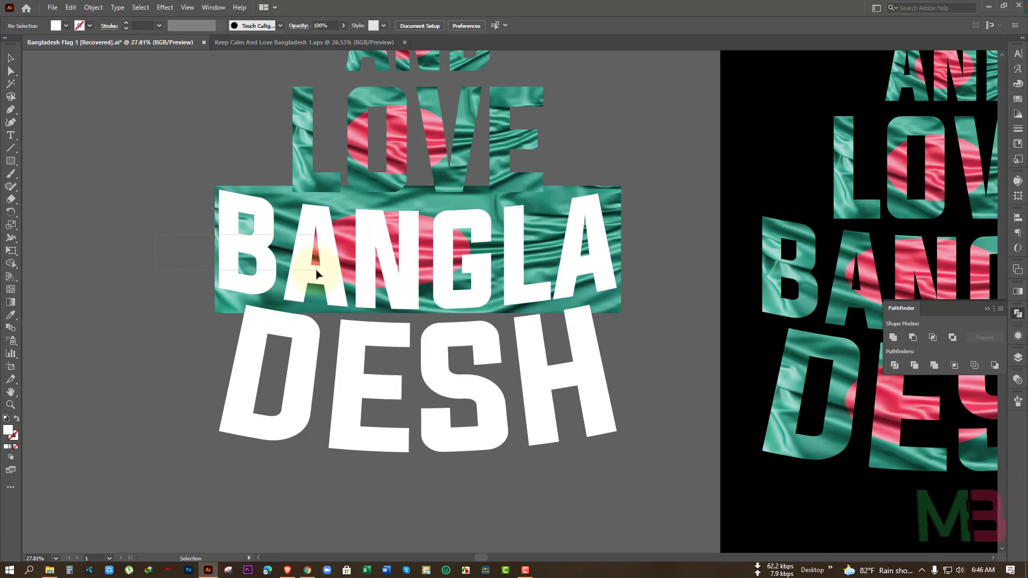
pyautogui.moveTo(316, 273); pyautogui.dragTo(314, 272)
pyautogui.rightClick(303, 222)
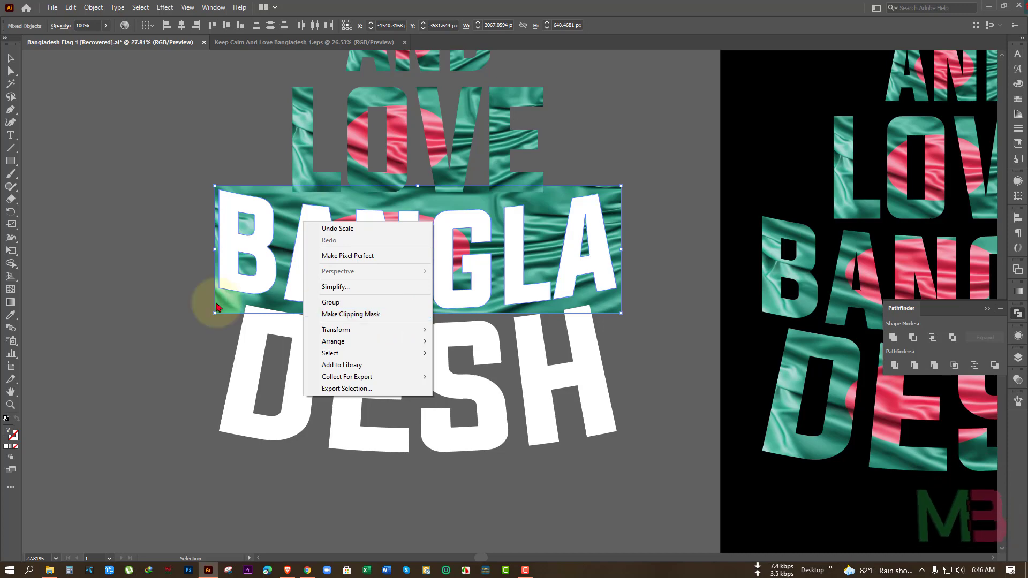
pyautogui.click(150, 241)
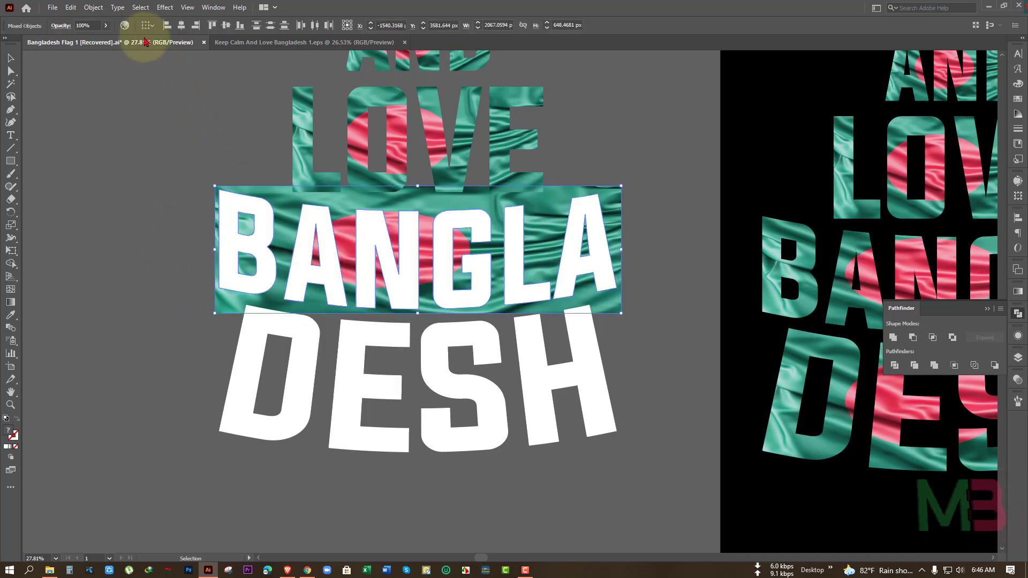
pyautogui.click(93, 7)
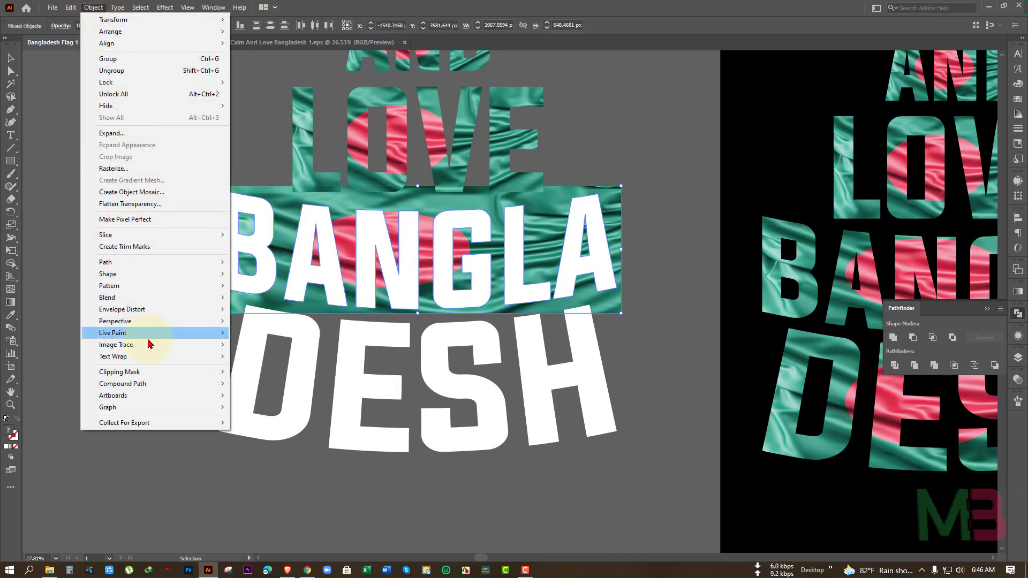
pyautogui.moveTo(119, 371)
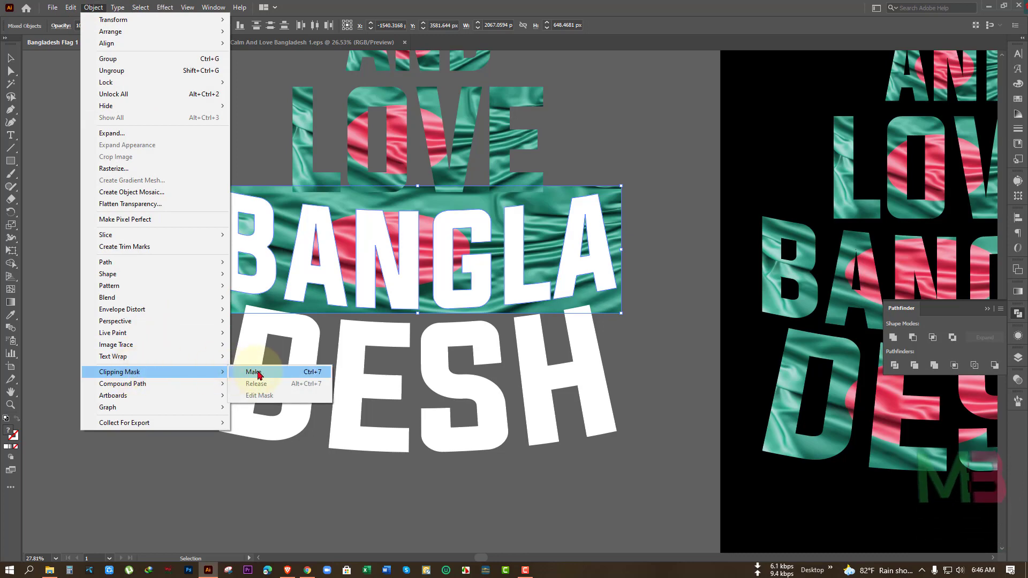
pyautogui.click(253, 371)
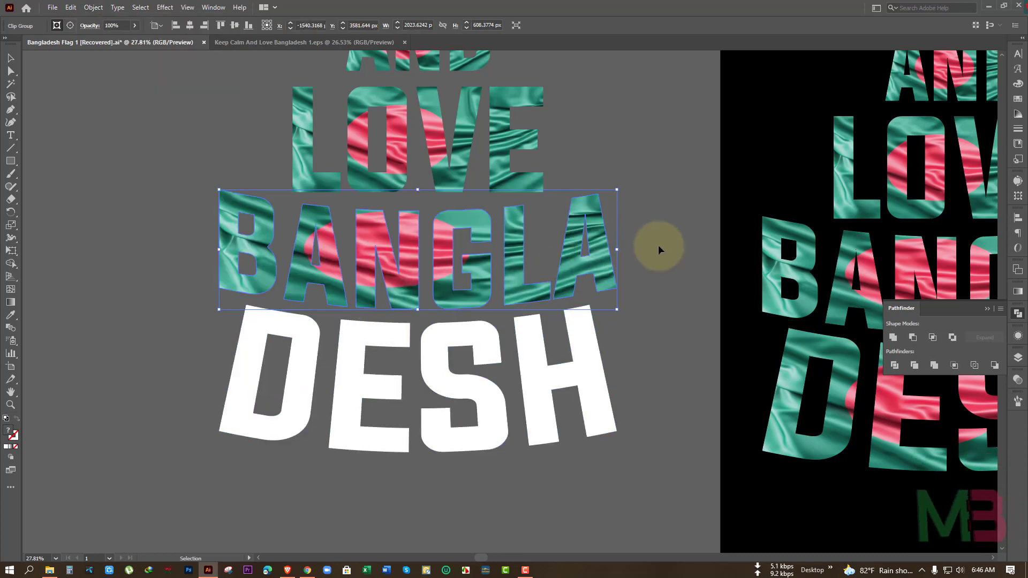
pyautogui.click(658, 246)
# Centre the flag behind DESH using DESH as the key object
pyautogui.scroll(-3, 552, 356)
pyautogui.scroll(-2, 484, 358)
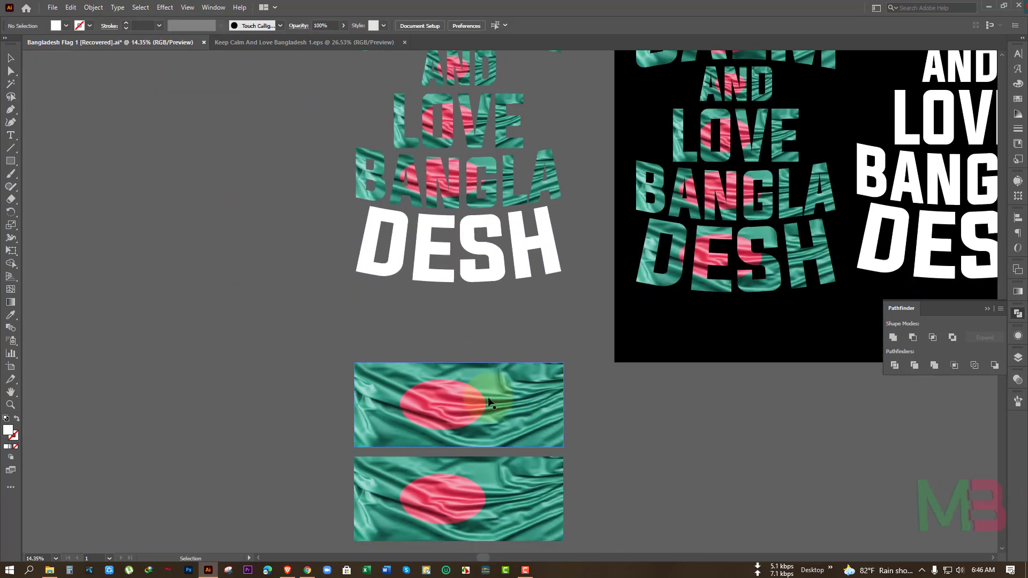
pyautogui.moveTo(524, 396); pyautogui.dragTo(525, 224)
pyautogui.click(590, 304)
pyautogui.press('v')
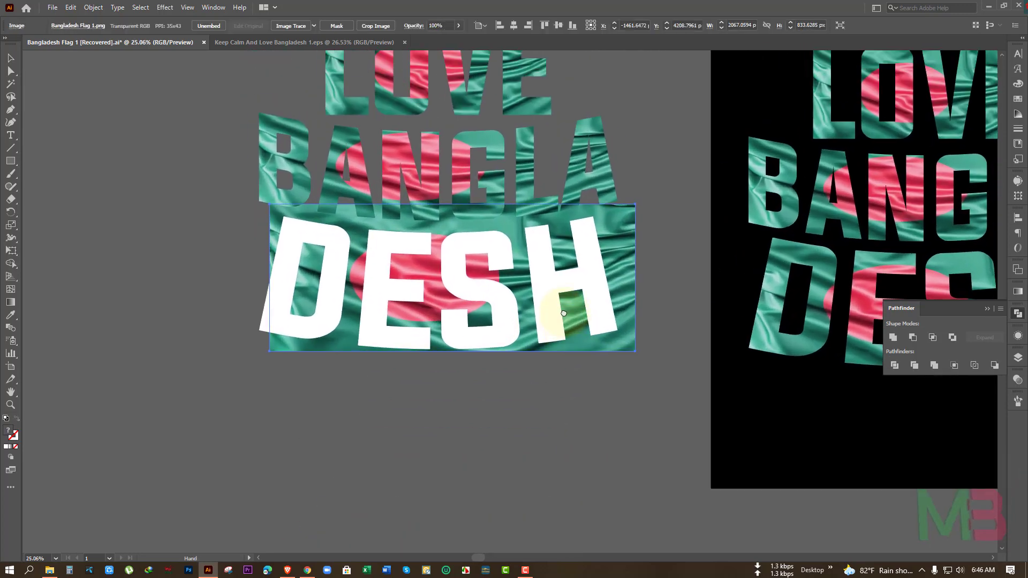
pyautogui.keyDown('shift'); pyautogui.click(551, 327); pyautogui.keyUp('shift')
pyautogui.click(588, 263)
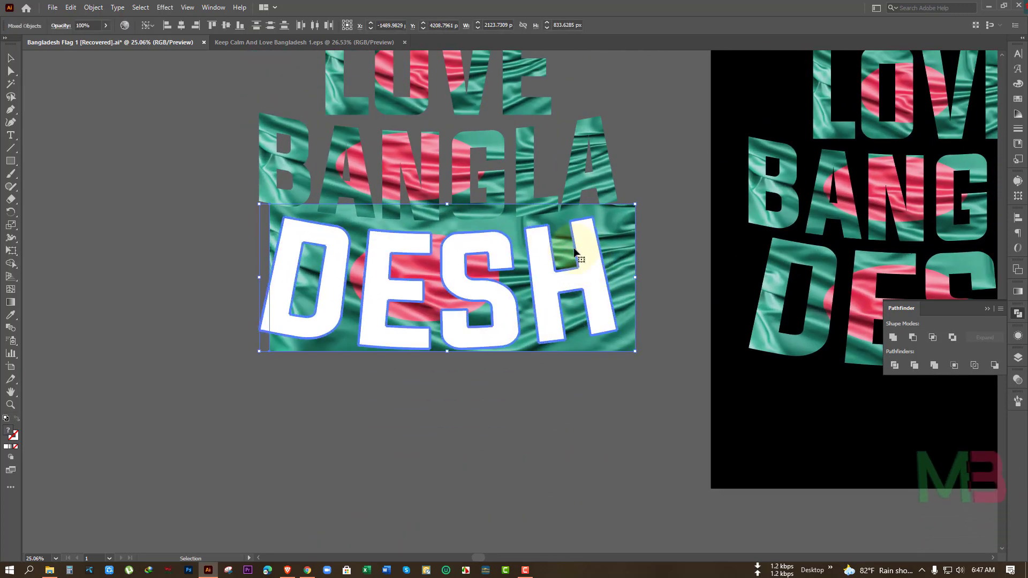
pyautogui.click(181, 25)
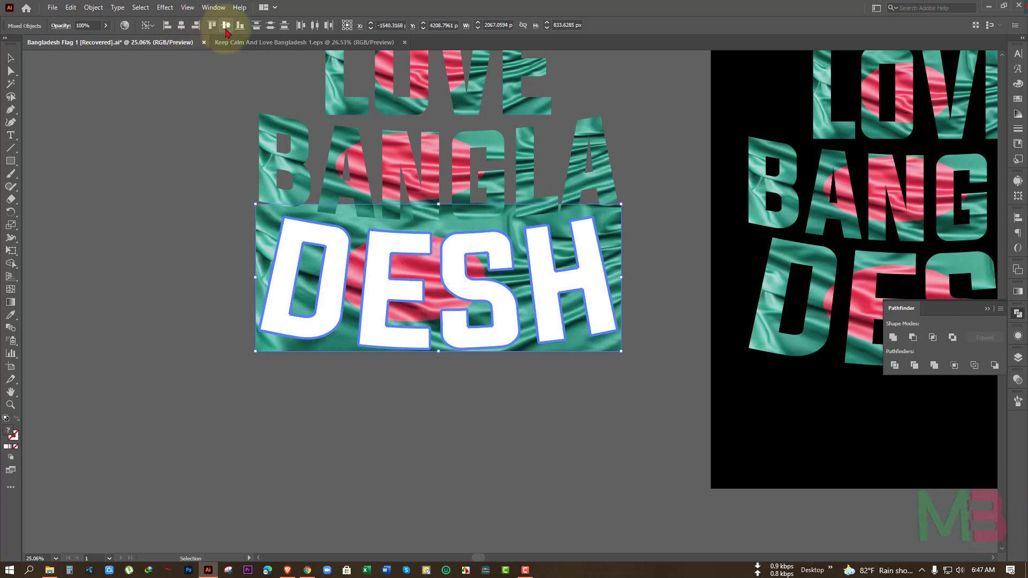
pyautogui.click(226, 25)
# Shorten the flag to about DESH's letter height
pyautogui.click(512, 442)
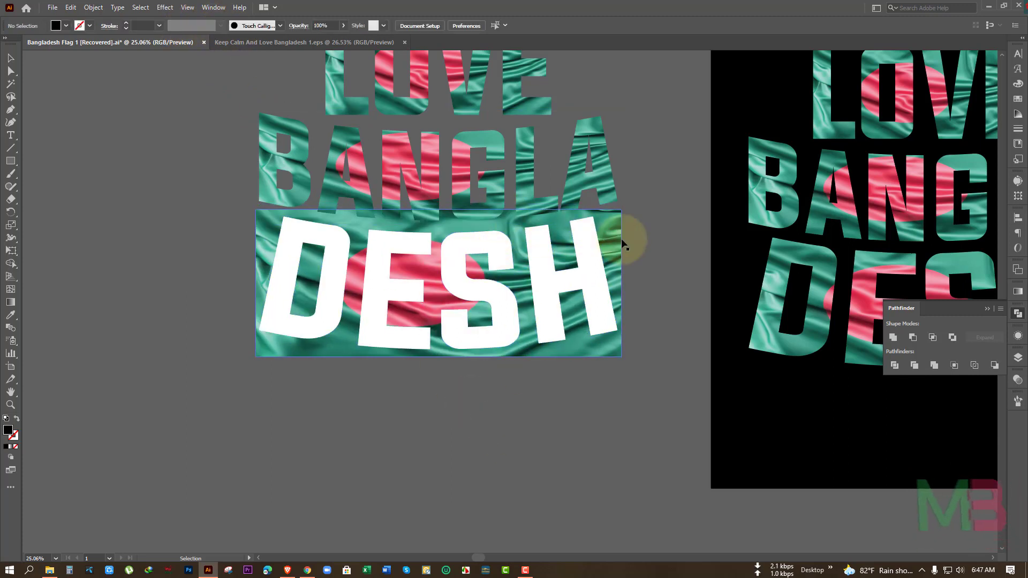
pyautogui.click(490, 258)
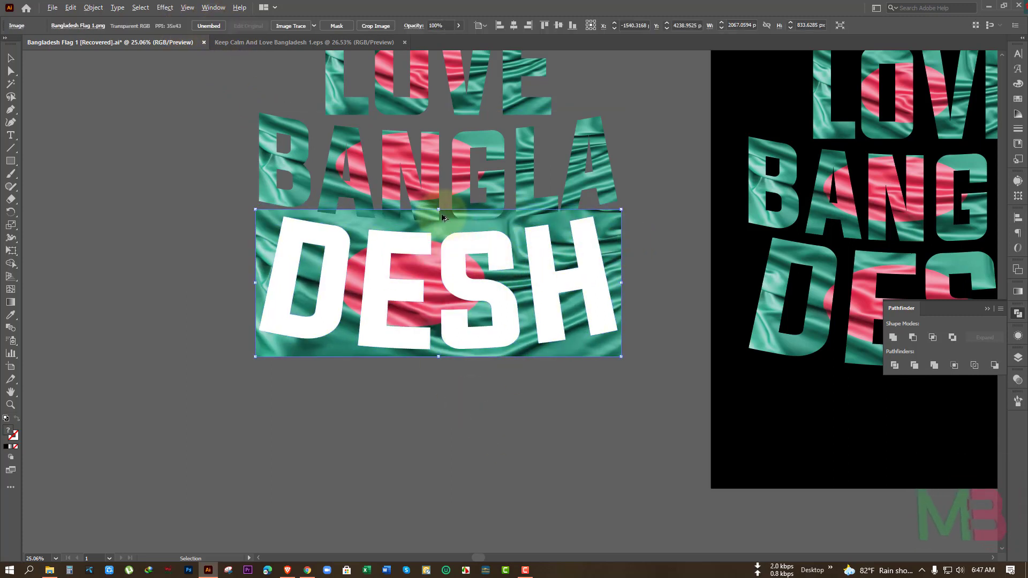
pyautogui.moveTo(439, 210); pyautogui.dragTo(438, 212)
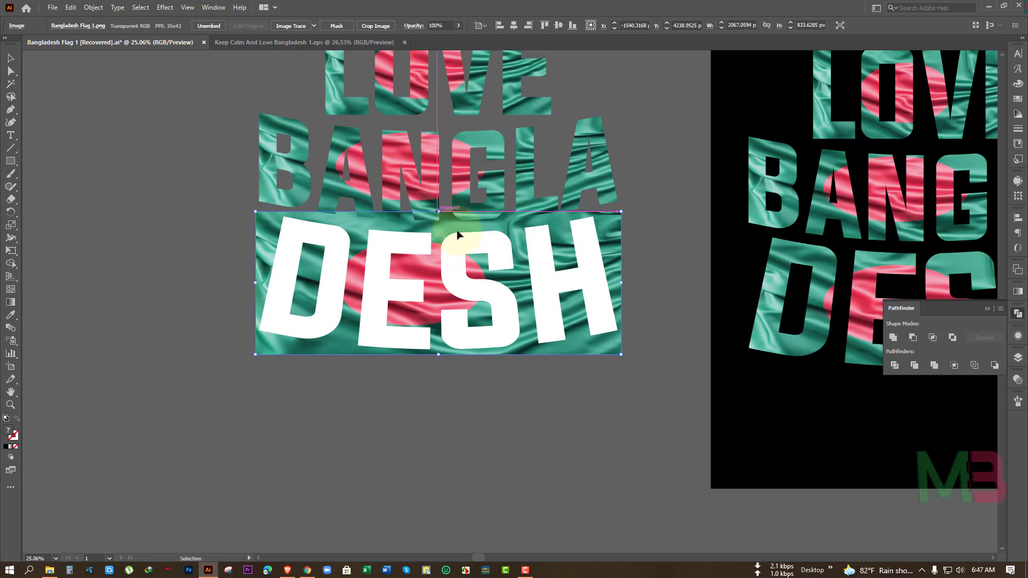
pyautogui.click(654, 290)
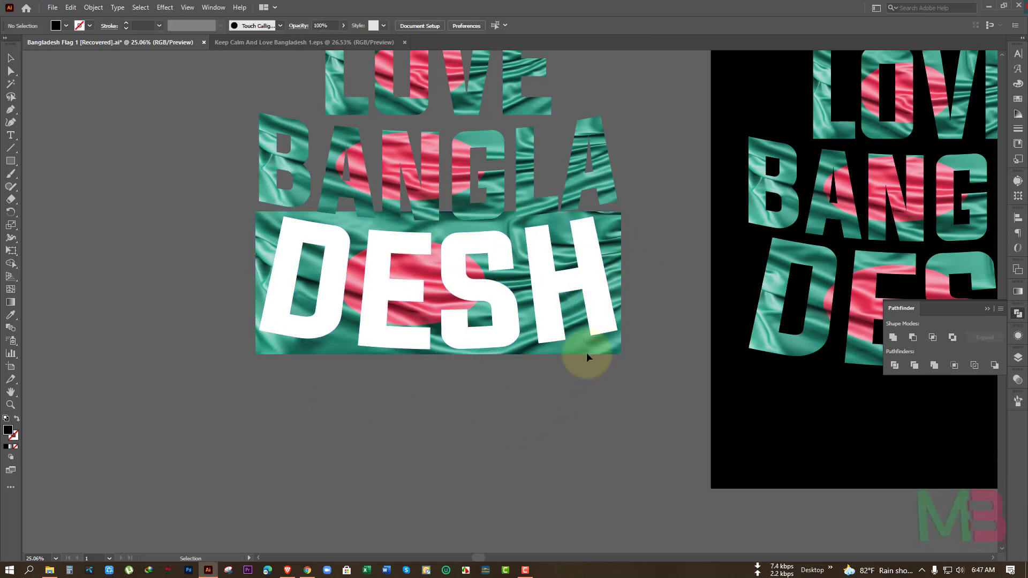
# Select DESH with its flag and make a clipping mask
pyautogui.click(580, 260)
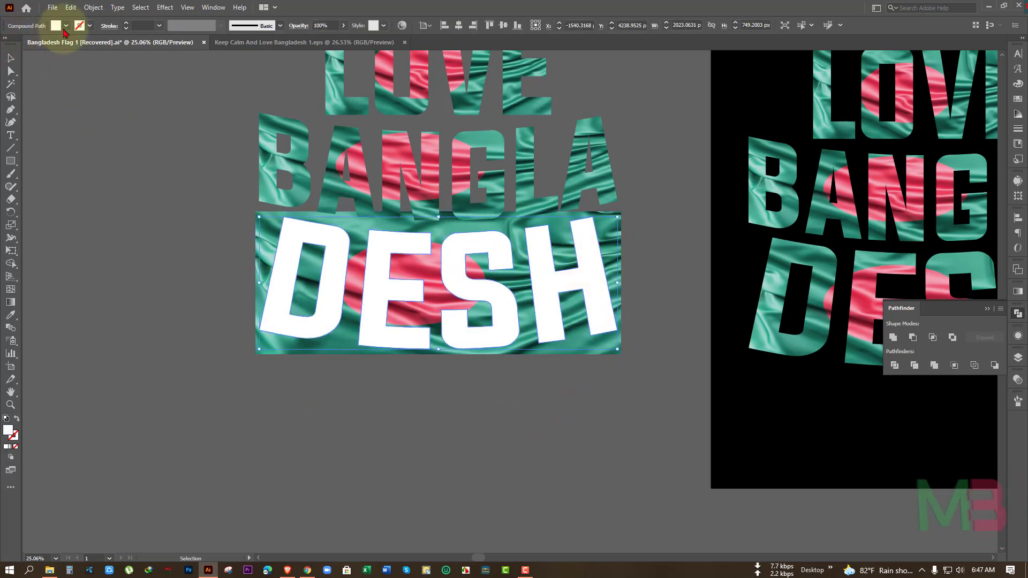
pyautogui.moveTo(179, 266); pyautogui.dragTo(471, 309)
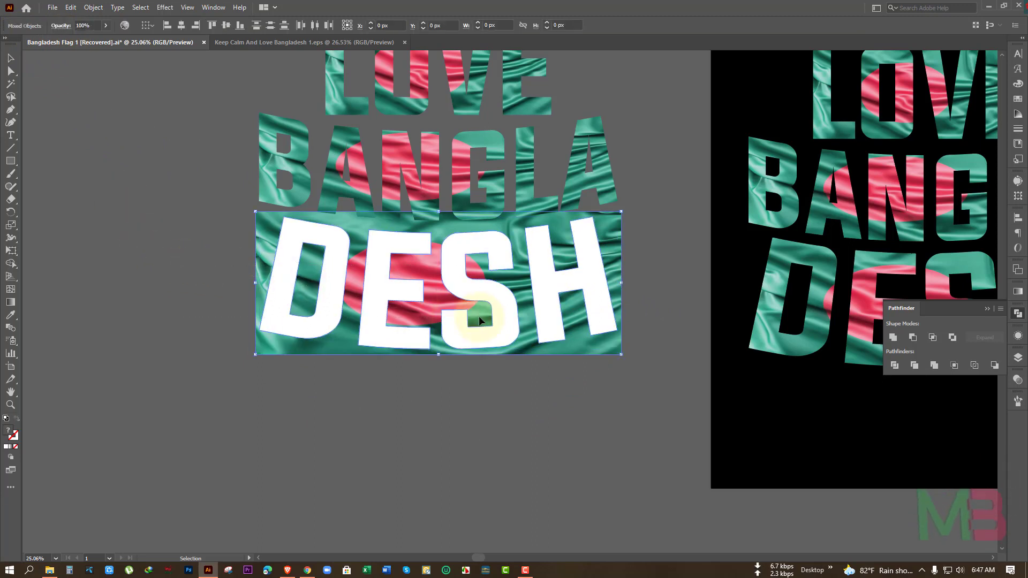
pyautogui.rightClick(458, 254)
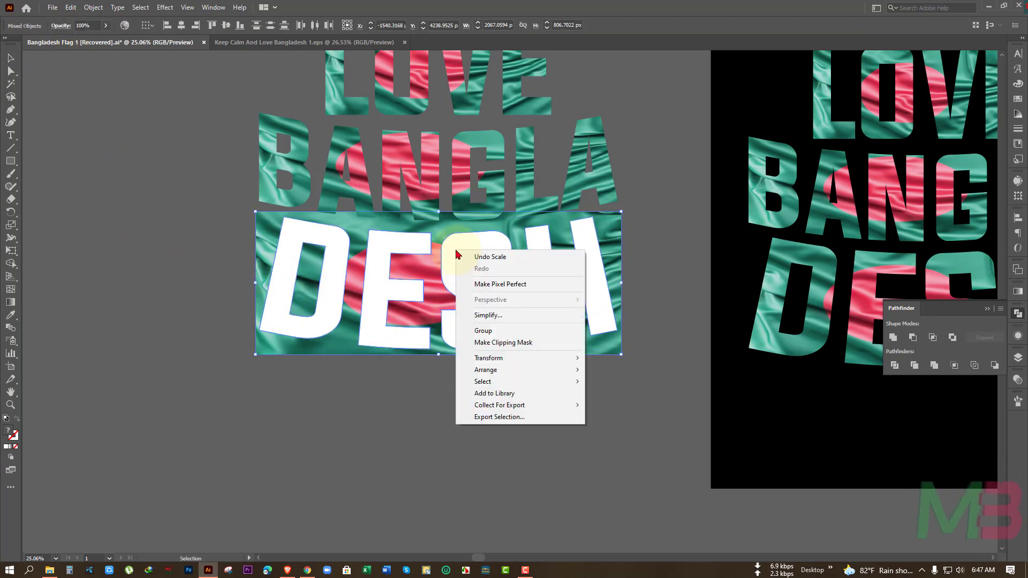
pyautogui.click(503, 342)
pyautogui.click(593, 388)
# Zoom out, sketch a large rectangle over the text area, and bring up the perspective grid
pyautogui.scroll(-2, 593, 387)
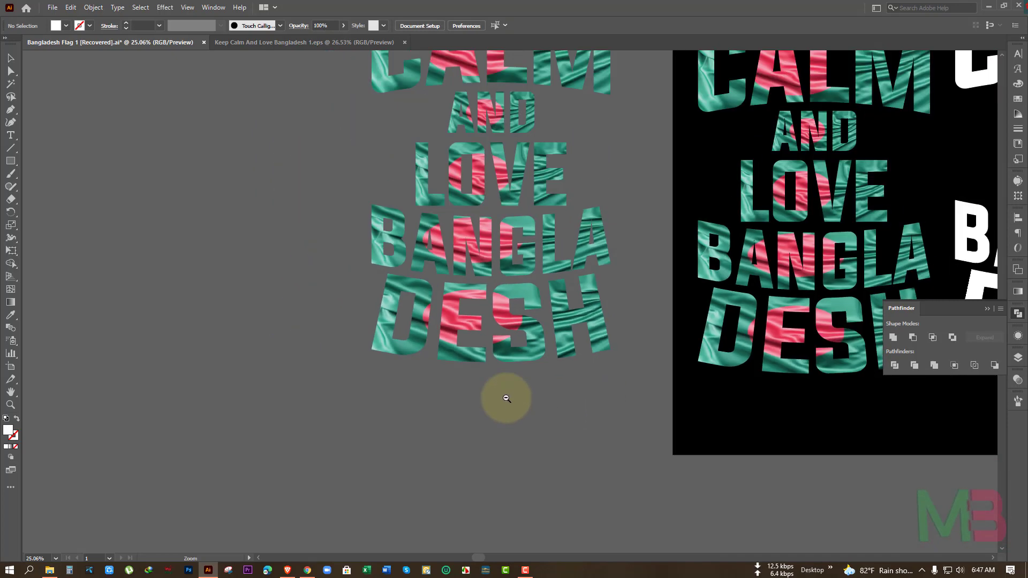
pyautogui.scroll(-3, 505, 396)
pyautogui.click(10, 161)
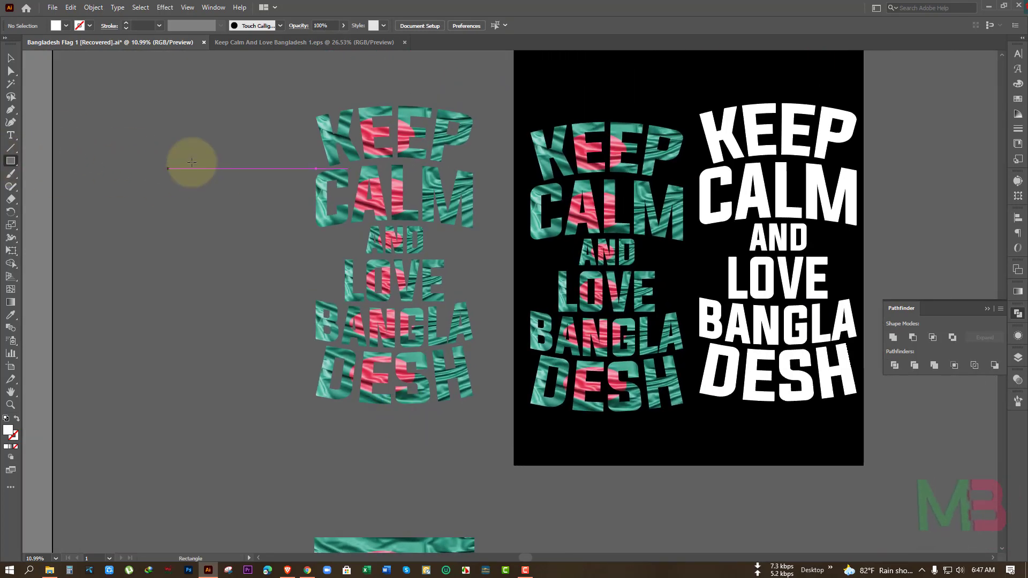
pyautogui.moveTo(238, 86); pyautogui.dragTo(502, 444)
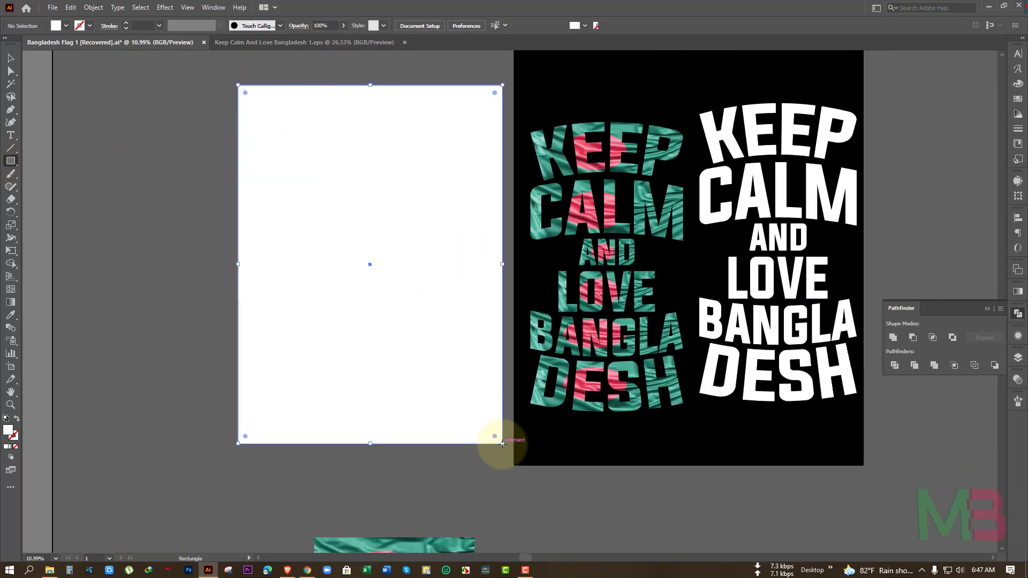
pyautogui.hotkey('shift', 'v')
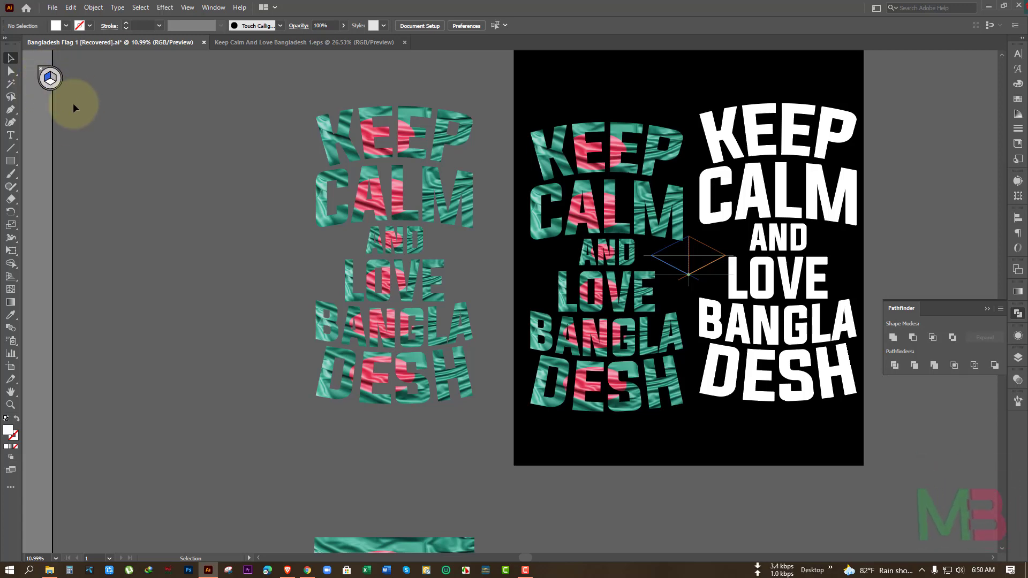
# Toggle between the Perspective Grid and Perspective Selection tools, then return to the Selection tool
pyautogui.click(11, 276)
pyautogui.click(10, 276)
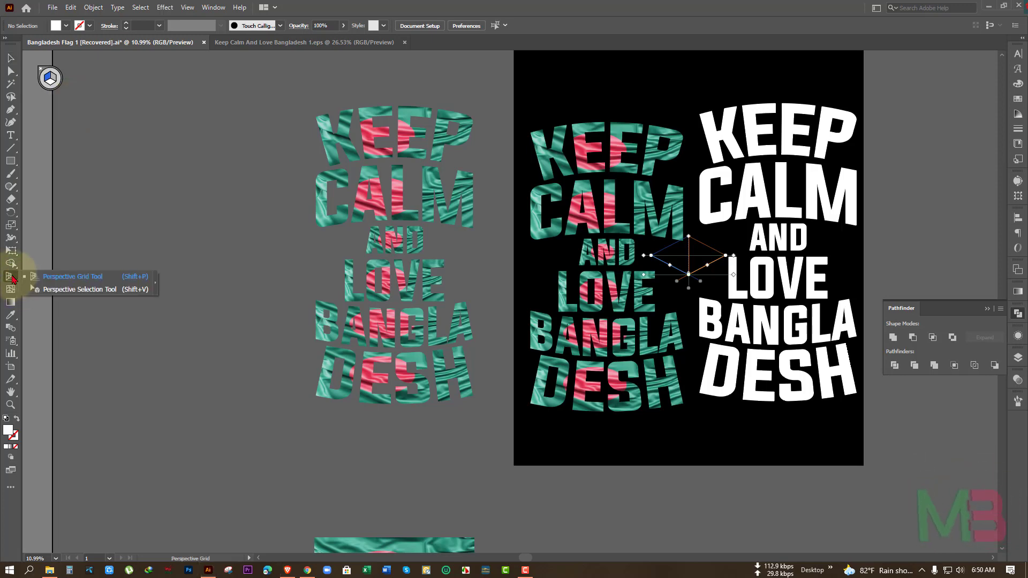
pyautogui.hotkey('shift', 'v')
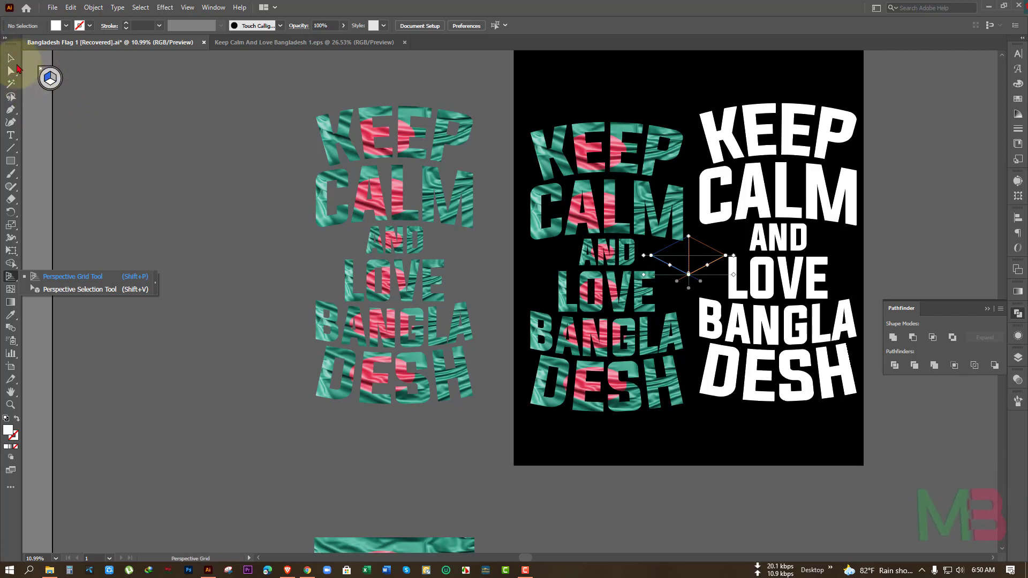
pyautogui.hotkey('shift', 'p')
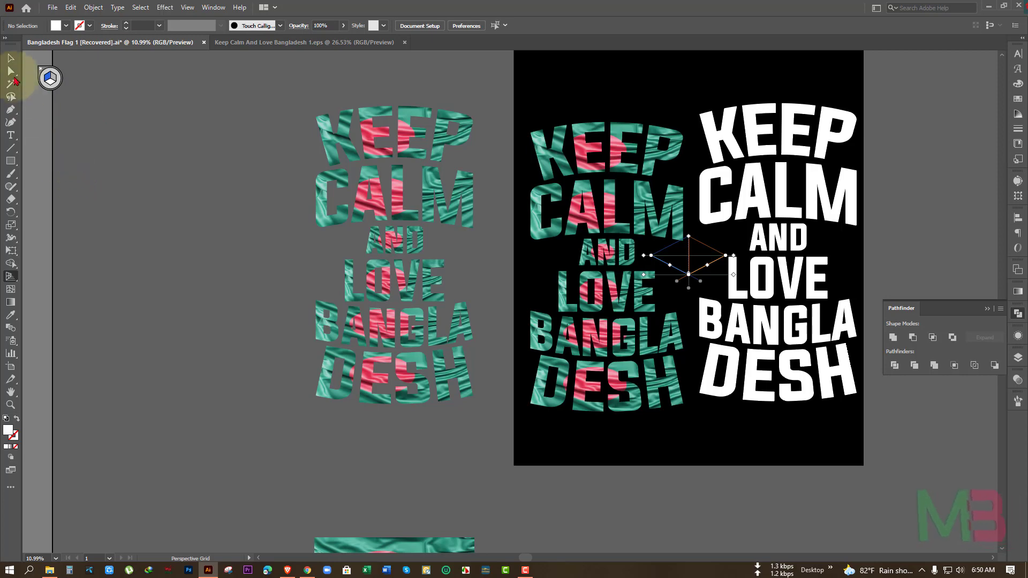
pyautogui.click(11, 58)
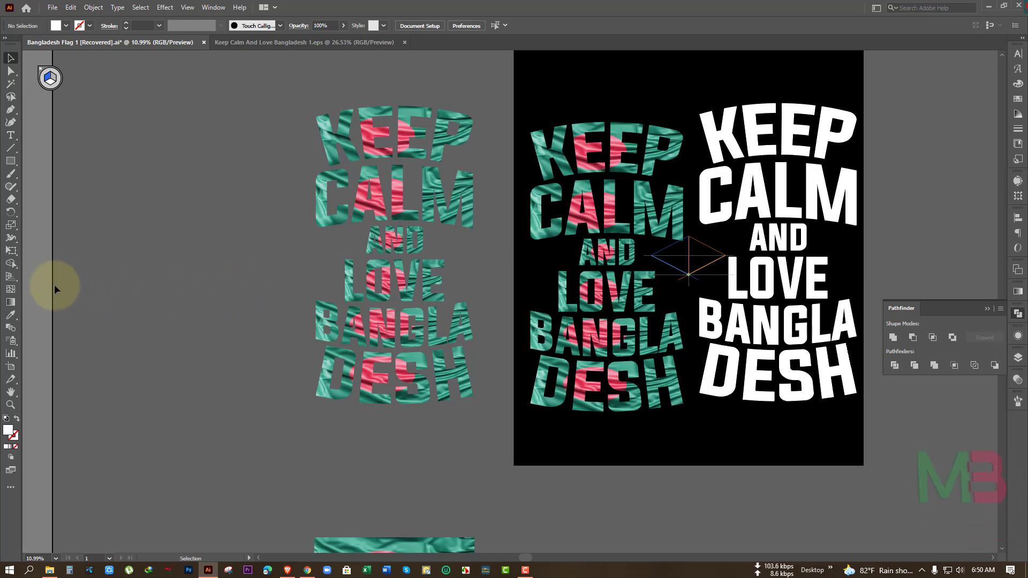
# Hide the perspective grid using the plane widget's Hide Grid option
pyautogui.click(11, 276)
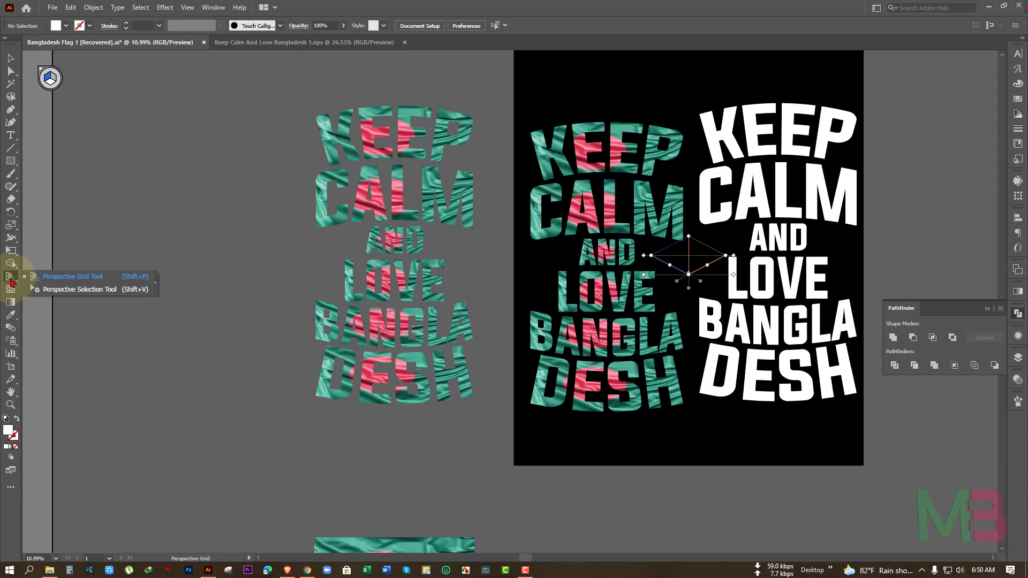
pyautogui.click(70, 289)
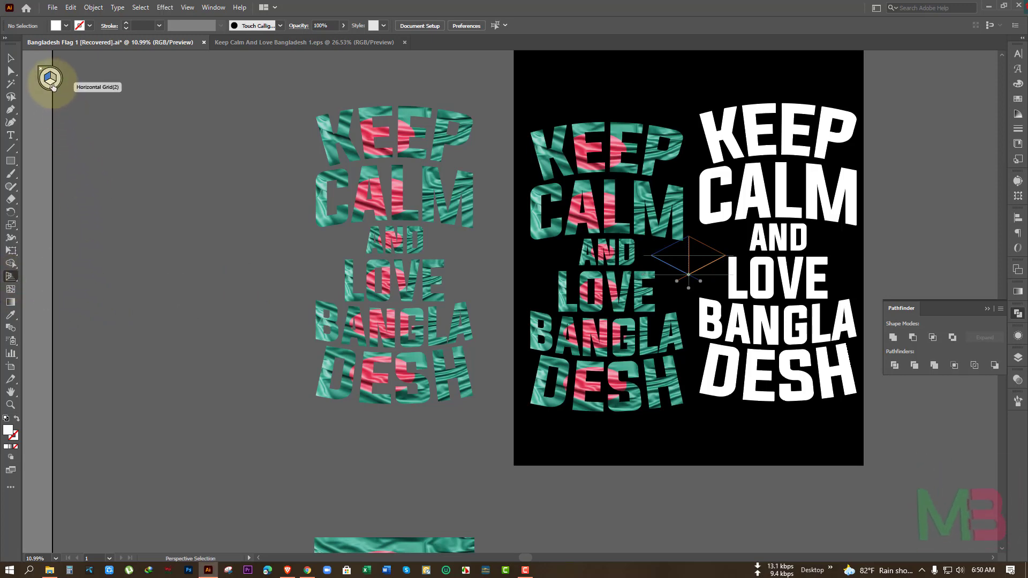
pyautogui.hotkey('shift', 'p')
pyautogui.hotkey('shift', 'v')
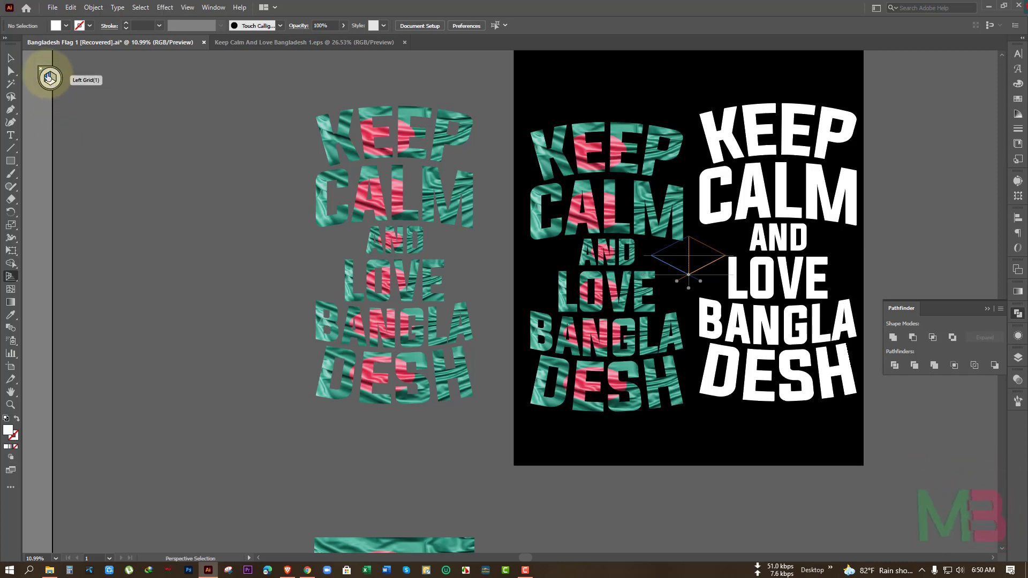
pyautogui.click(43, 71)
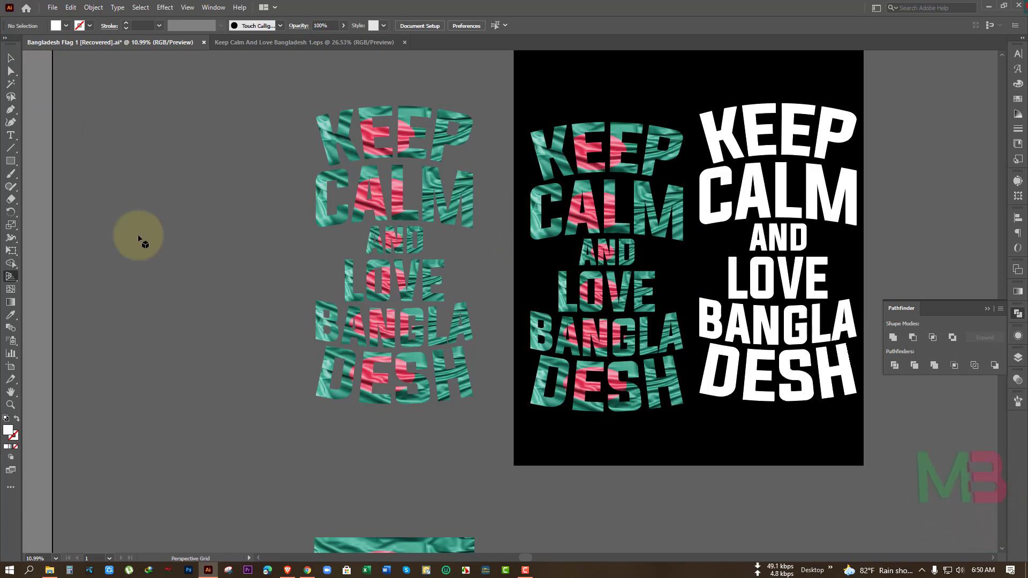
pyautogui.click(10, 58)
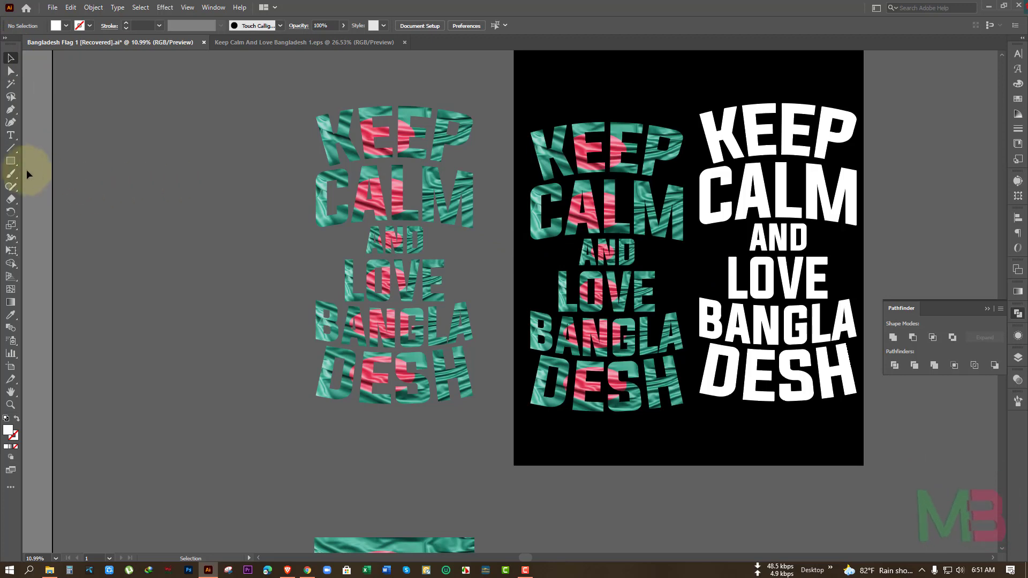
# Draw a rectangle framing the text, send it to the back, and fill it black
pyautogui.click(10, 160)
pyautogui.moveTo(259, 86); pyautogui.dragTo(490, 447)
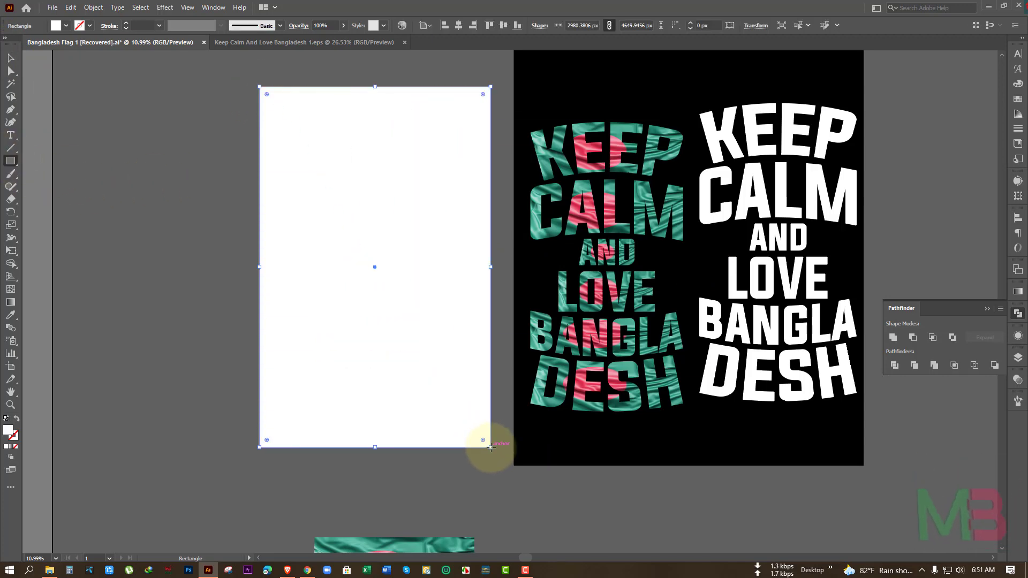
pyautogui.hotkey('ctrl', 'shift', '[')
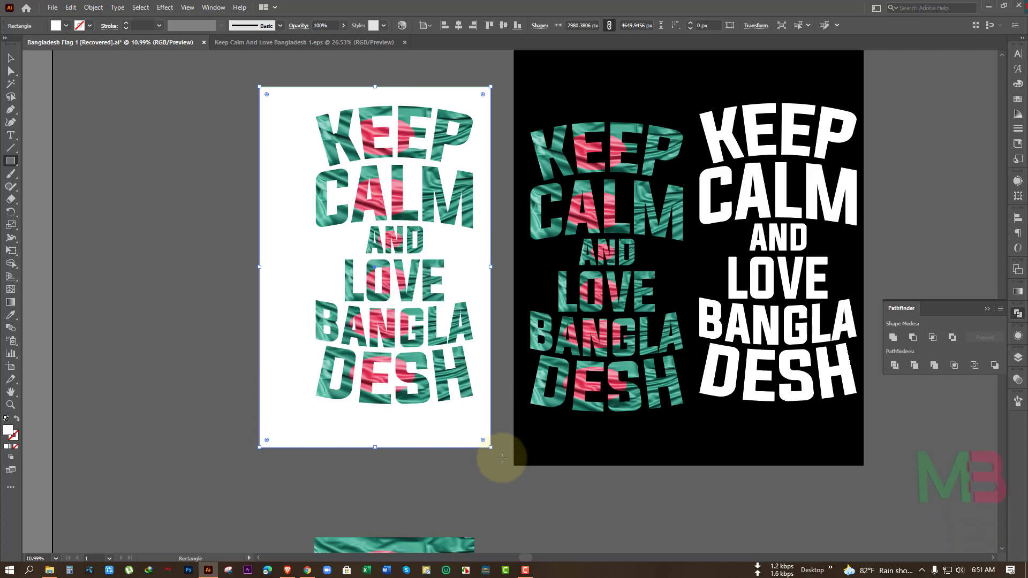
pyautogui.press('i')
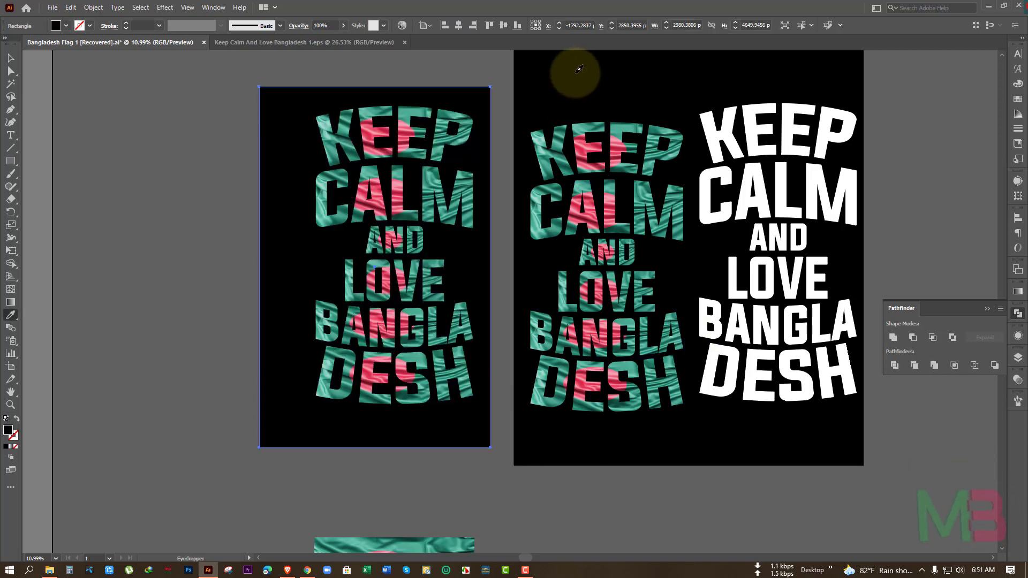
pyautogui.click(573, 71)
pyautogui.press('v')
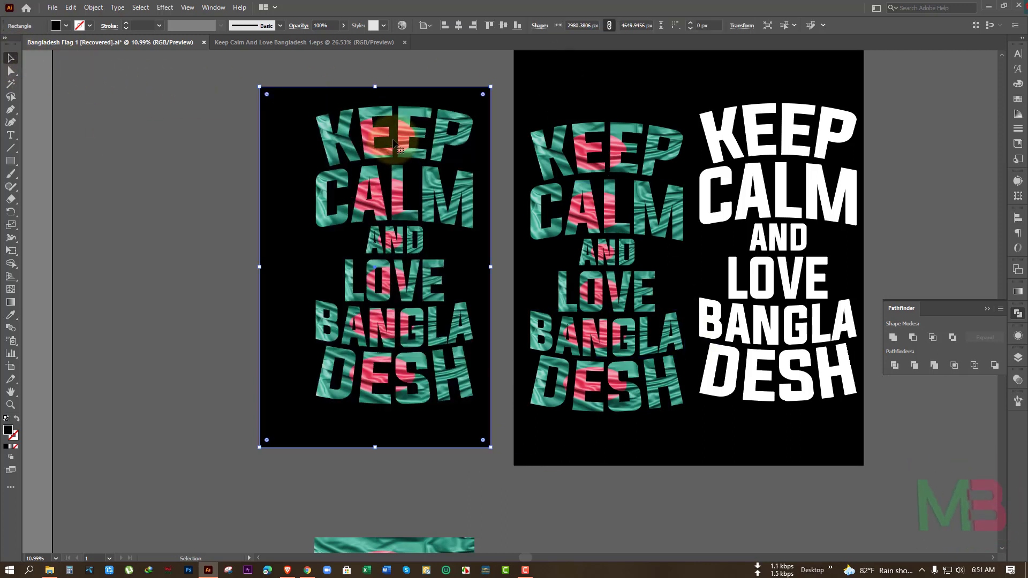
# Select the flag-filled text group with the black rectangle and centre them horizontally
pyautogui.click(292, 227)
pyautogui.hotkey('ctrl', '2')
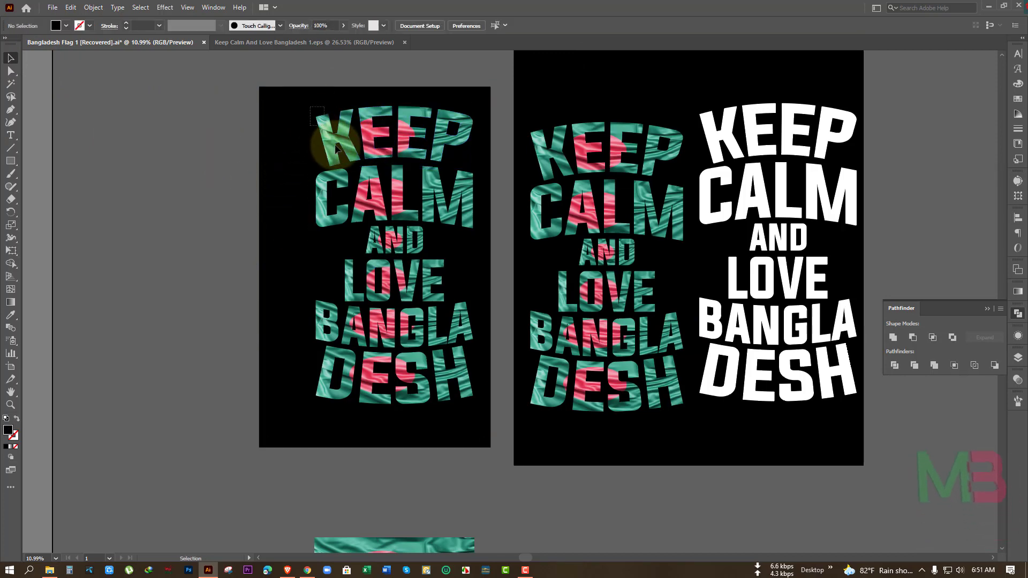
pyautogui.moveTo(313, 115); pyautogui.dragTo(463, 438)
pyautogui.hotkey('ctrl', 'g')
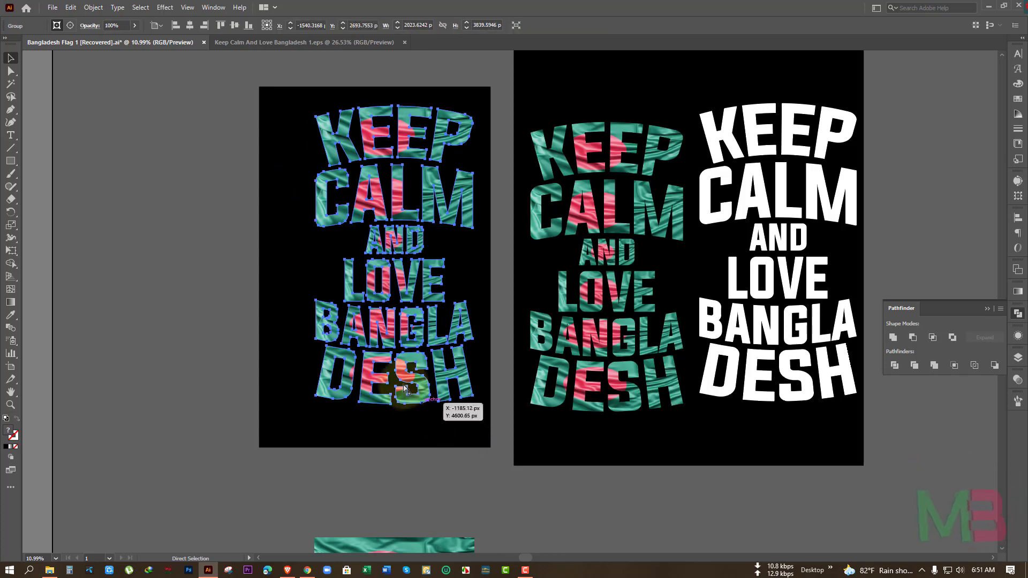
pyautogui.click(376, 357)
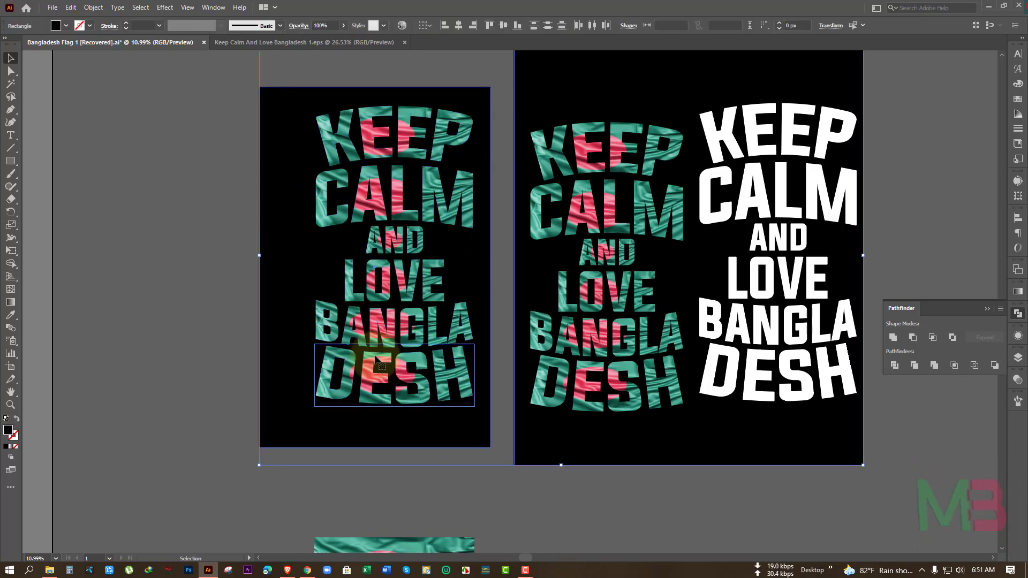
pyautogui.click(199, 268)
pyautogui.moveTo(218, 201); pyautogui.dragTo(405, 408)
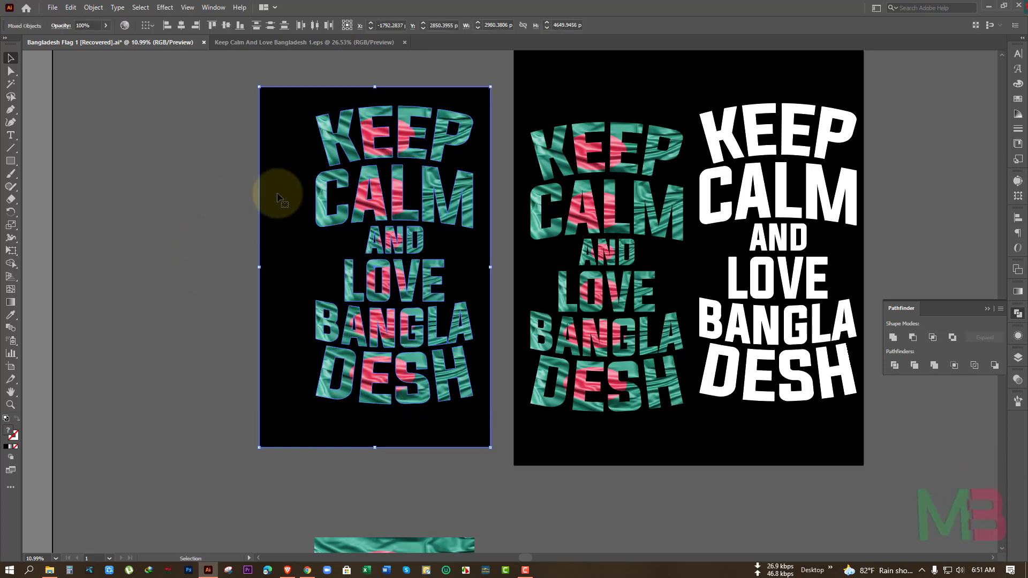
pyautogui.click(181, 26)
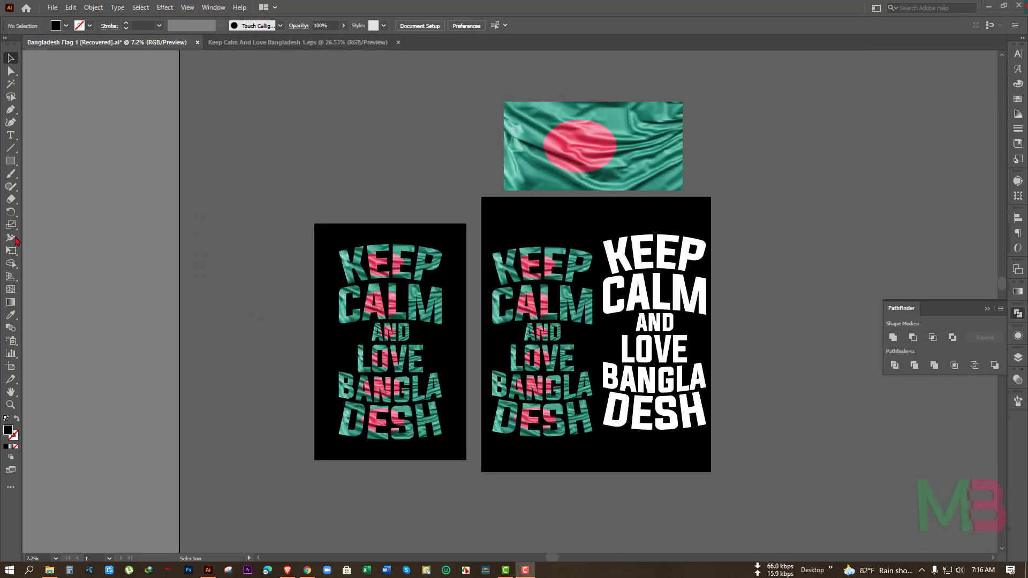
pyautogui.scroll(1, 344, 378)
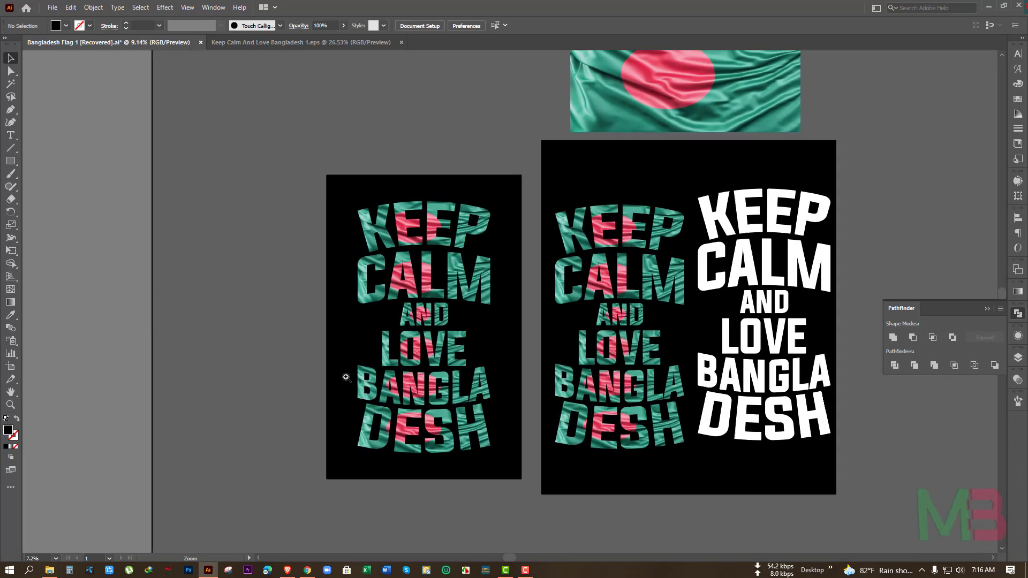
pyautogui.scroll(1, 409, 320)
pyautogui.scroll(1, 418, 315)
pyautogui.scroll(1, 439, 305)
pyautogui.scroll(1, 460, 294)
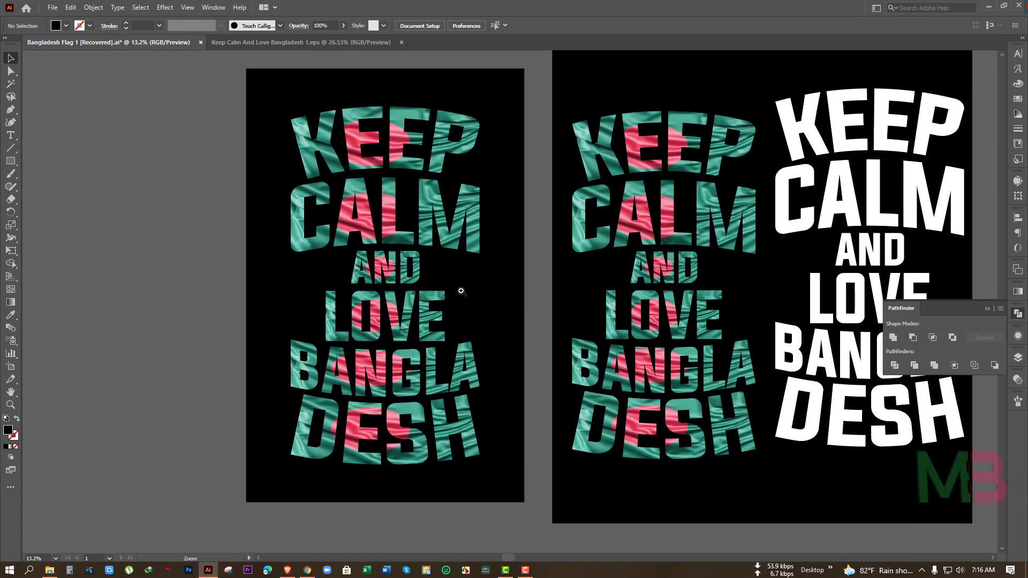
pyautogui.scroll(1, 497, 299)
pyautogui.scroll(-1, 502, 301)
pyautogui.scroll(-1, 465, 289)
pyautogui.scroll(-1, 514, 308)
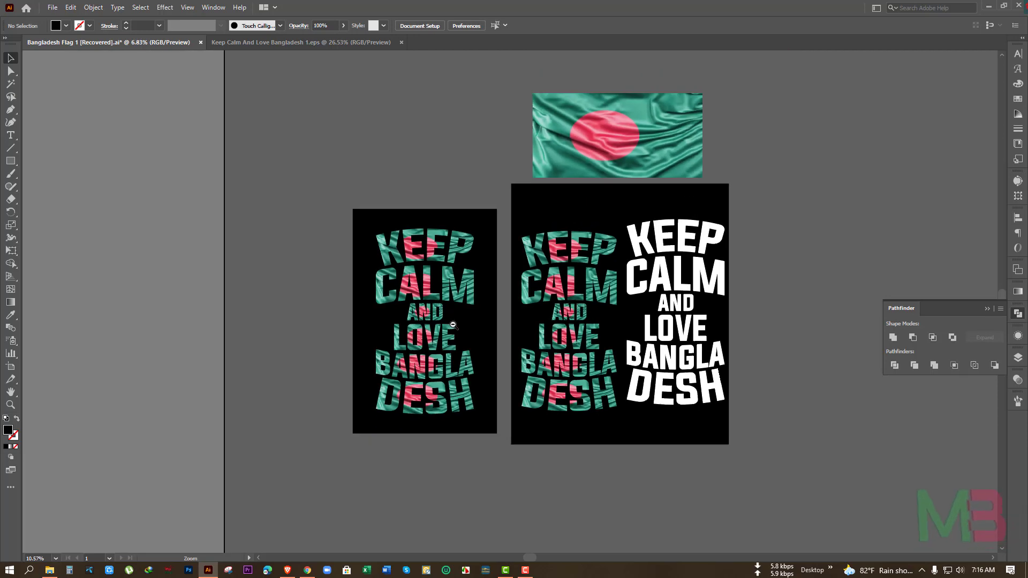
pyautogui.scroll(-1, 513, 305)
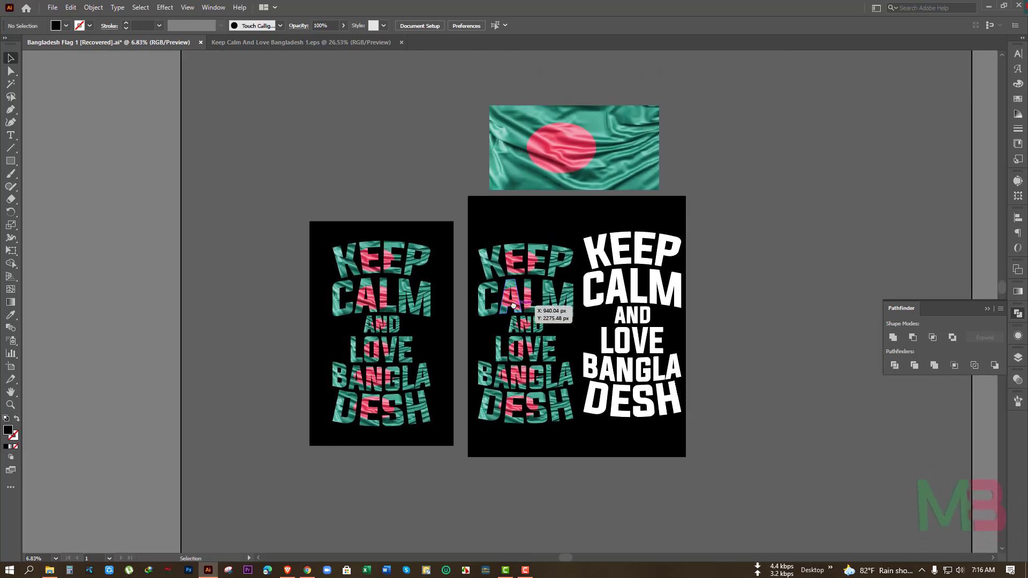